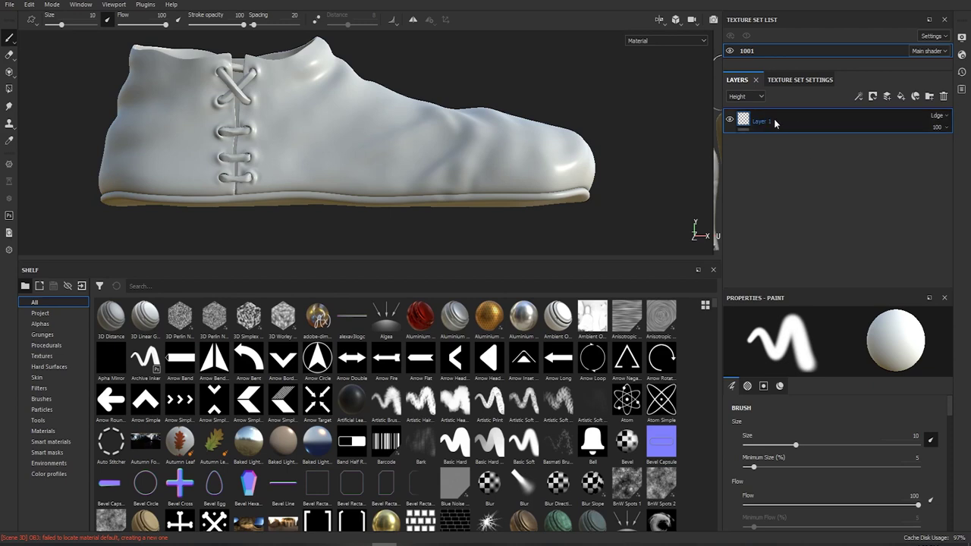
# Step: Replace Layer 1 with a new fill layer named Stitch_base
pyautogui.press('Delete')
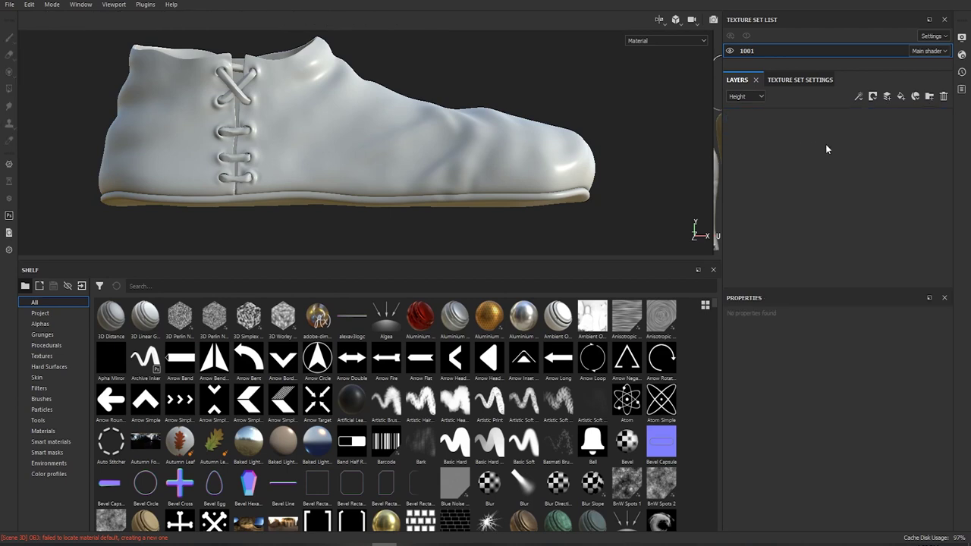
pyautogui.click(900, 96)
pyautogui.doubleClick(767, 120)
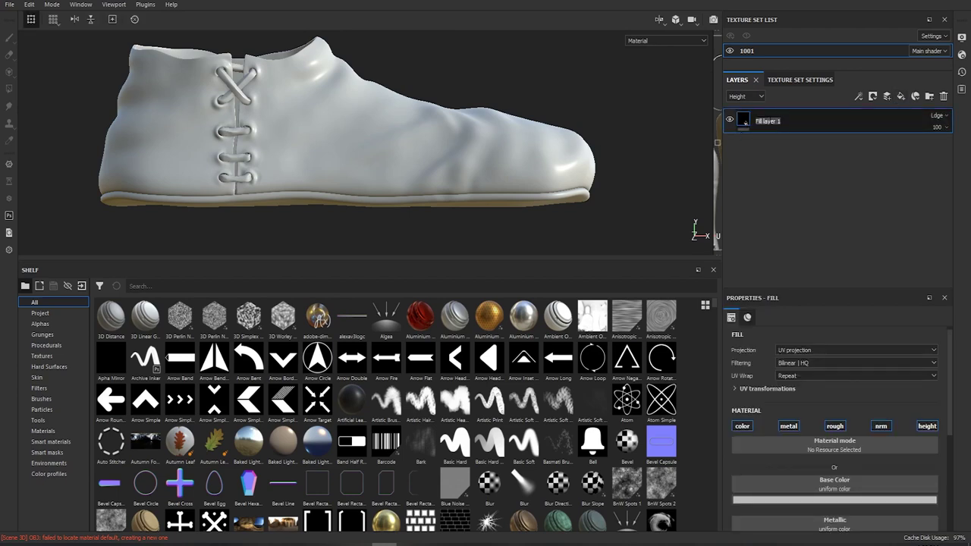
pyautogui.write('Stitch_base')
pyautogui.press('Return')
# Step: Turn off Stitch_base's color, metal, rough and normal channels and set height to -1
pyautogui.click(741, 426)
pyautogui.click(788, 426)
pyautogui.click(837, 427)
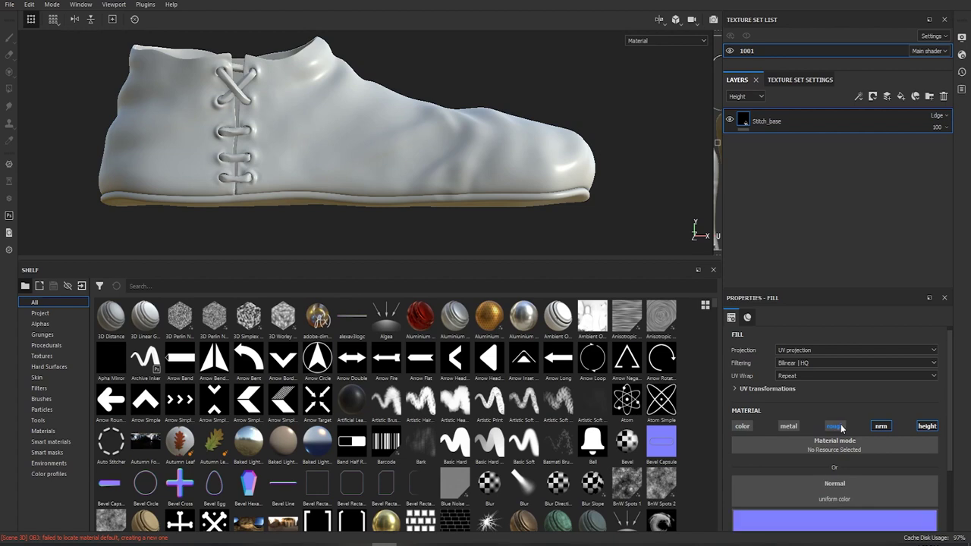
pyautogui.click(881, 426)
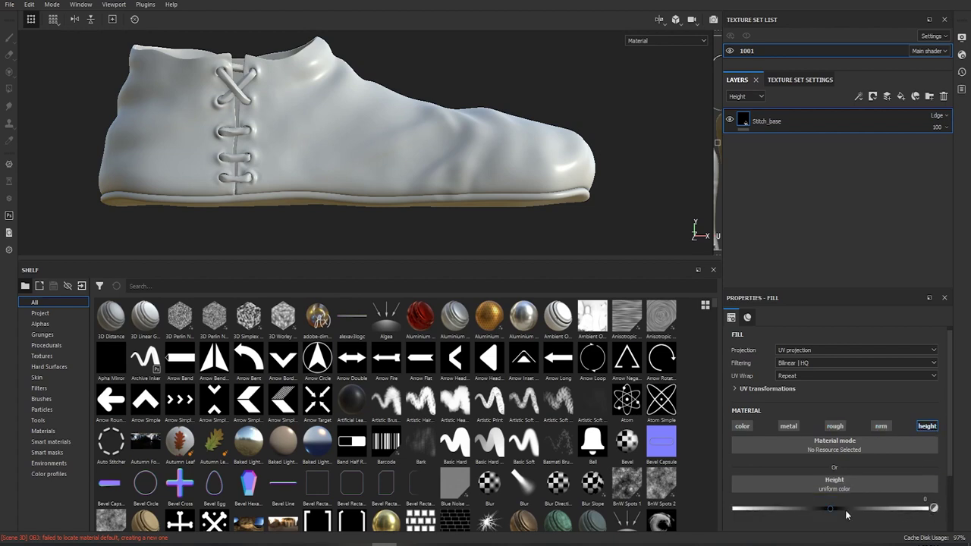
pyautogui.moveTo(846, 515); pyautogui.dragTo(734, 512)
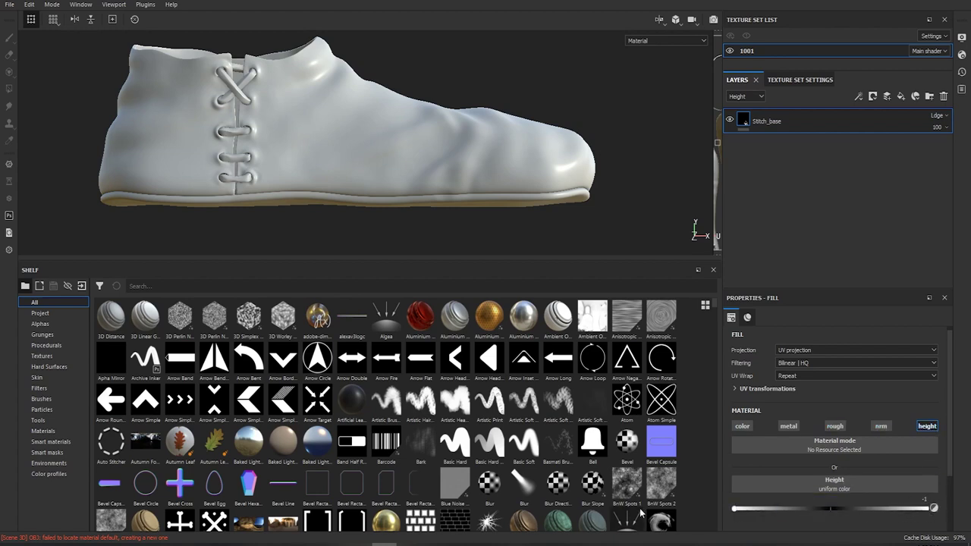
pyautogui.rightClick(784, 122)
# Step: Give Stitch_base a black mask and select the Stitches Small brush
pyautogui.click(846, 140)
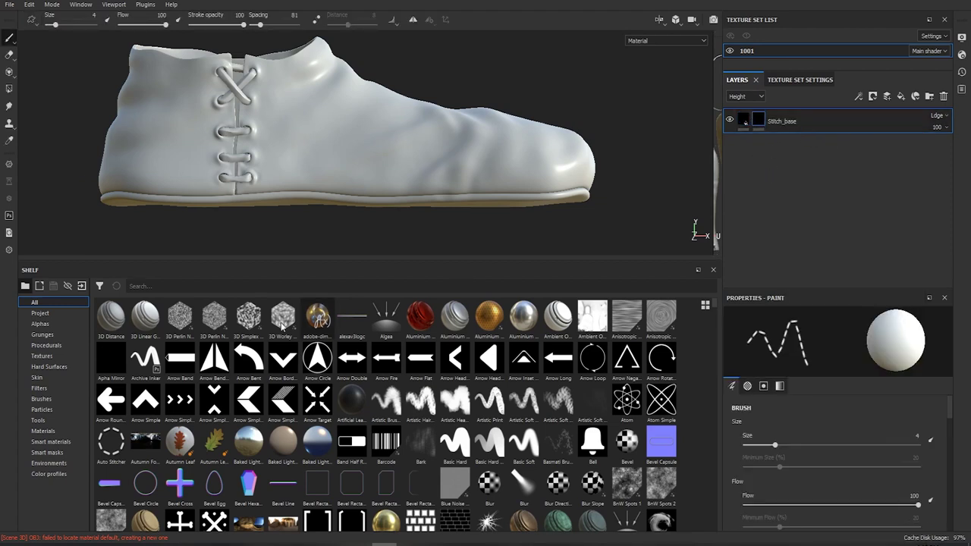
pyautogui.click(41, 398)
pyautogui.scroll(-10, 560, 476)
pyautogui.scroll(-3, 560, 475)
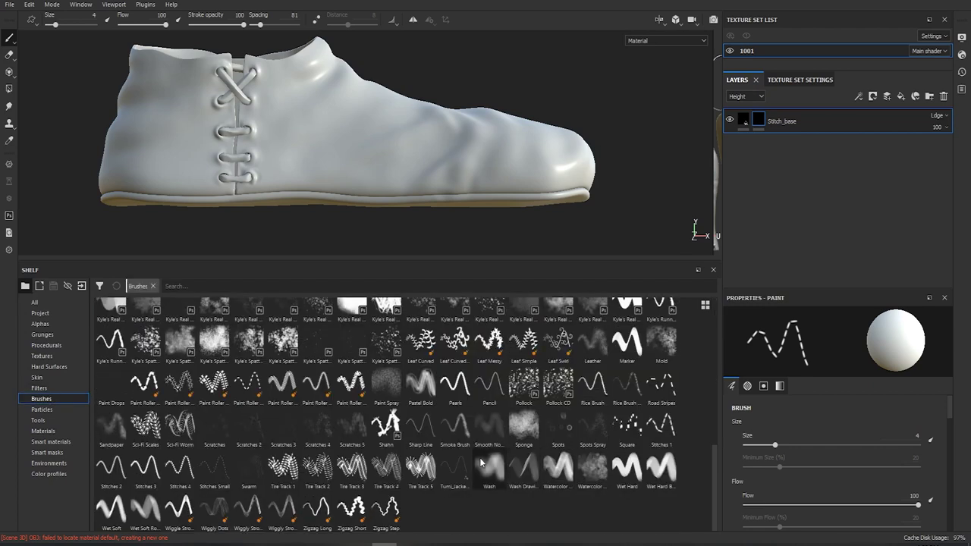
pyautogui.click(220, 466)
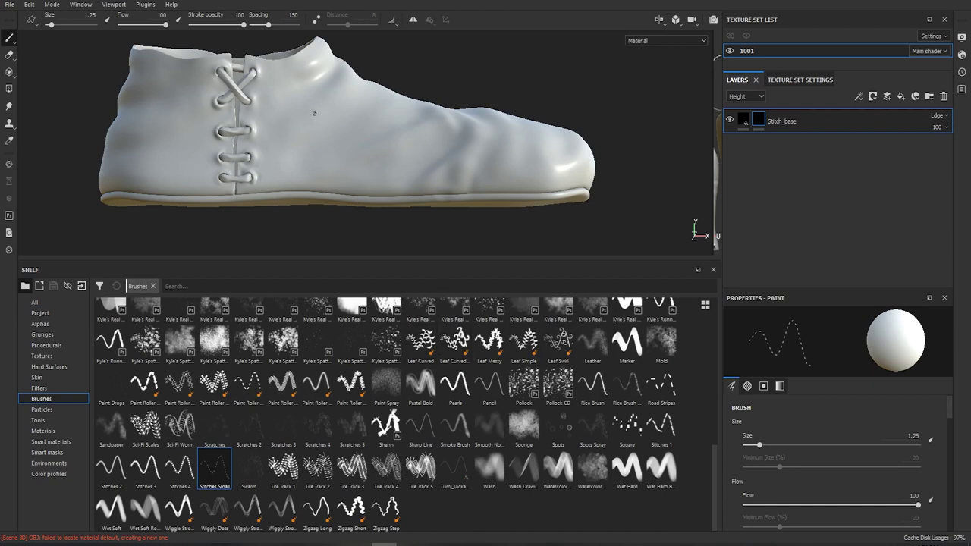
pyautogui.scroll(5, 317, 100)
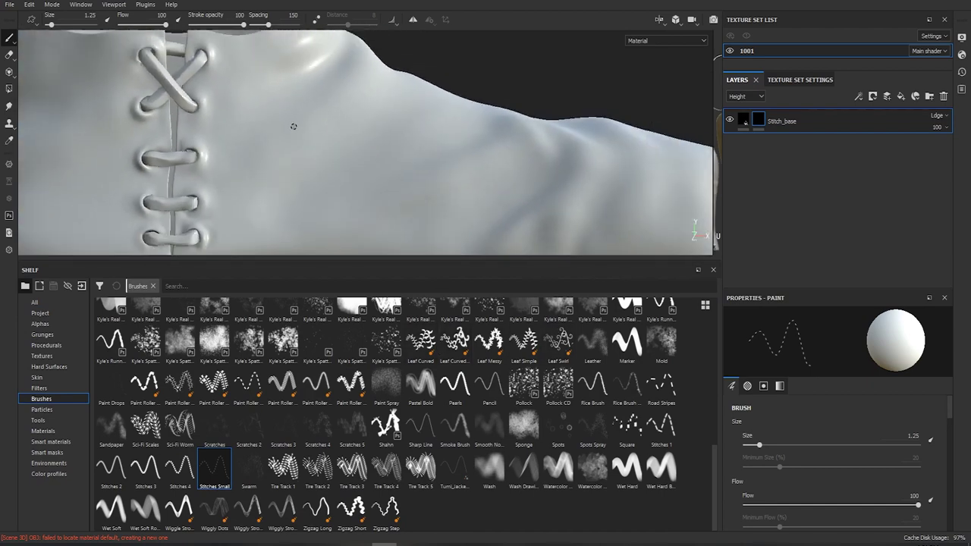
# Step: Add a Paint effect inside the Stitch_base layer's mask
pyautogui.click(781, 122)
pyautogui.rightClick(758, 120)
pyautogui.click(759, 121)
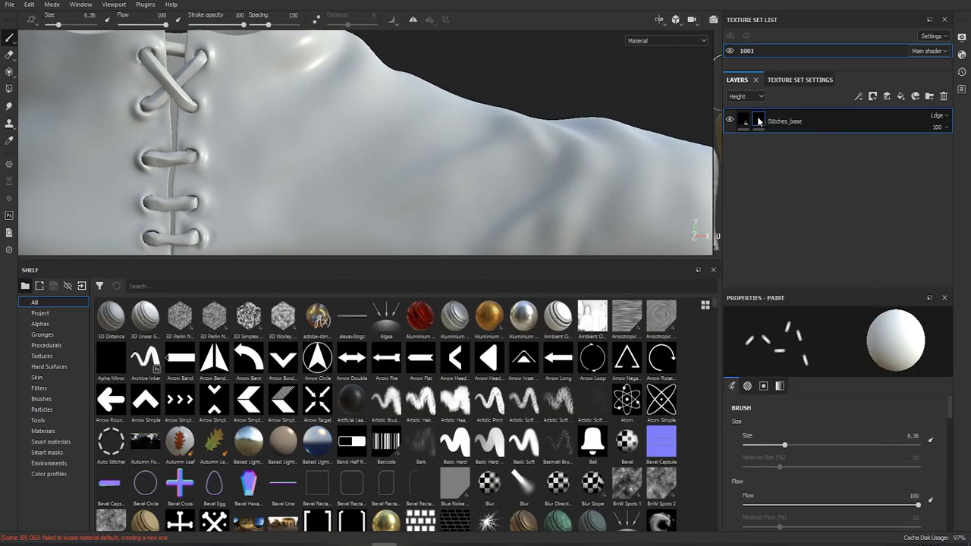
pyautogui.rightClick(758, 121)
pyautogui.click(807, 338)
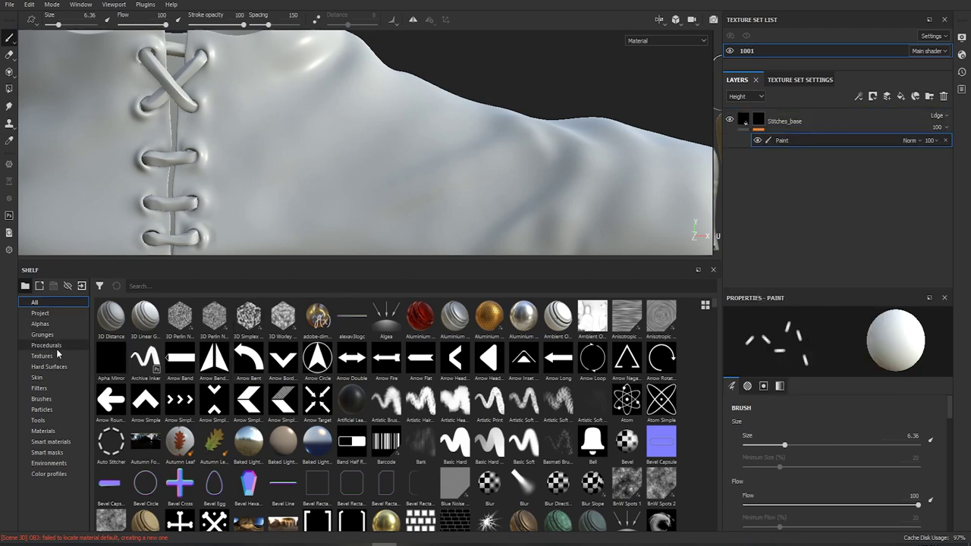
# Step: Pick the Stitches Small brush, enlarge it to 5.39, and undo a test stroke
pyautogui.click(57, 399)
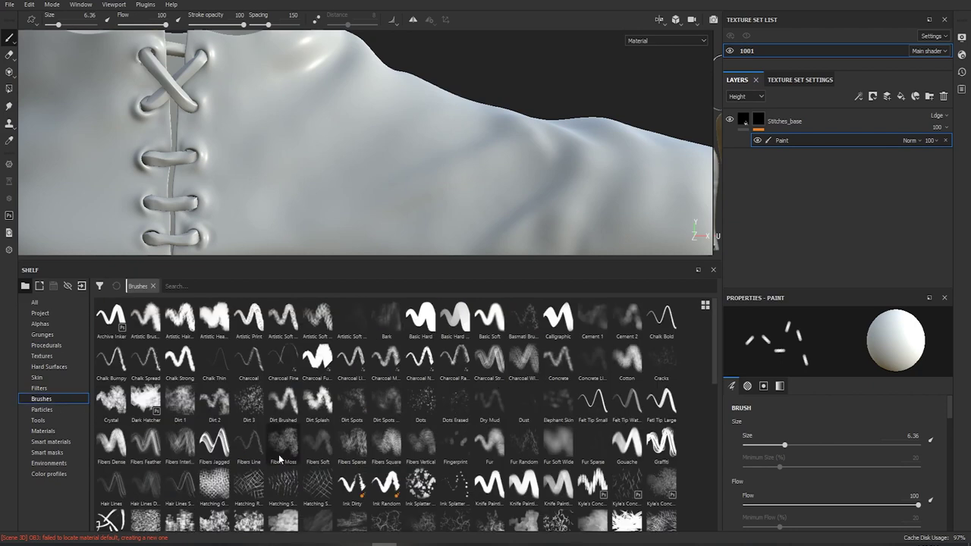
pyautogui.scroll(-3, 337, 454)
pyautogui.scroll(-5, 337, 454)
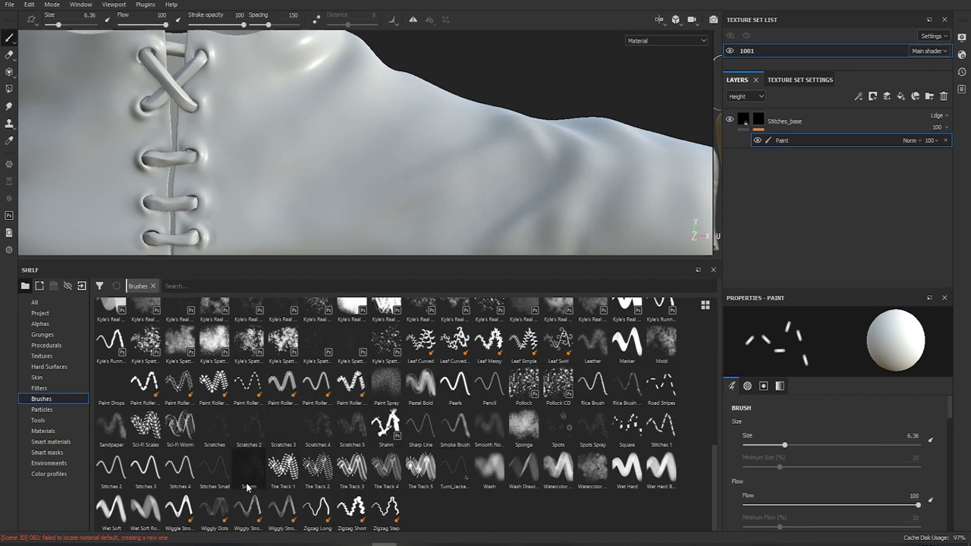
pyautogui.click(214, 467)
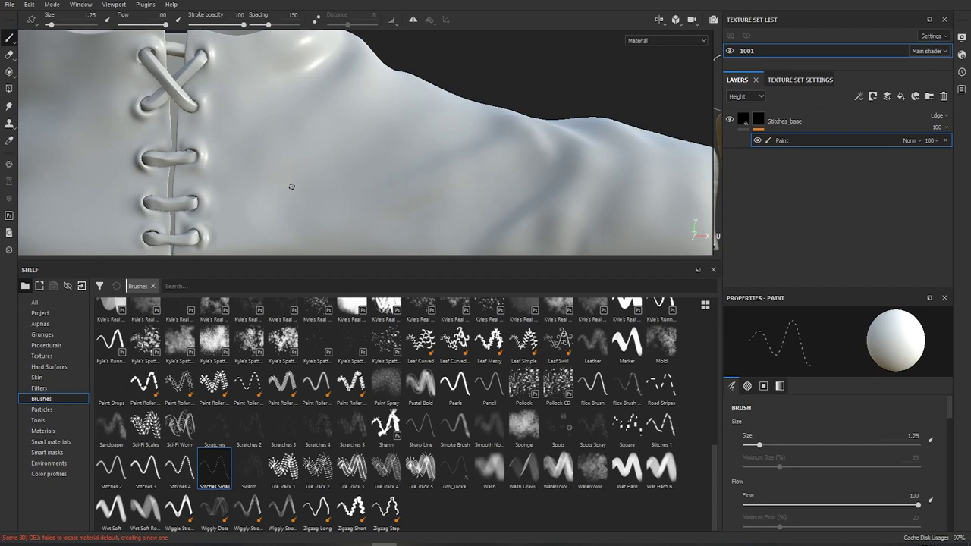
pyautogui.keyDown('ctrl'); pyautogui.moveTo(291, 187); pyautogui.dragTo(267, 176, button='right'); pyautogui.keyUp('ctrl')
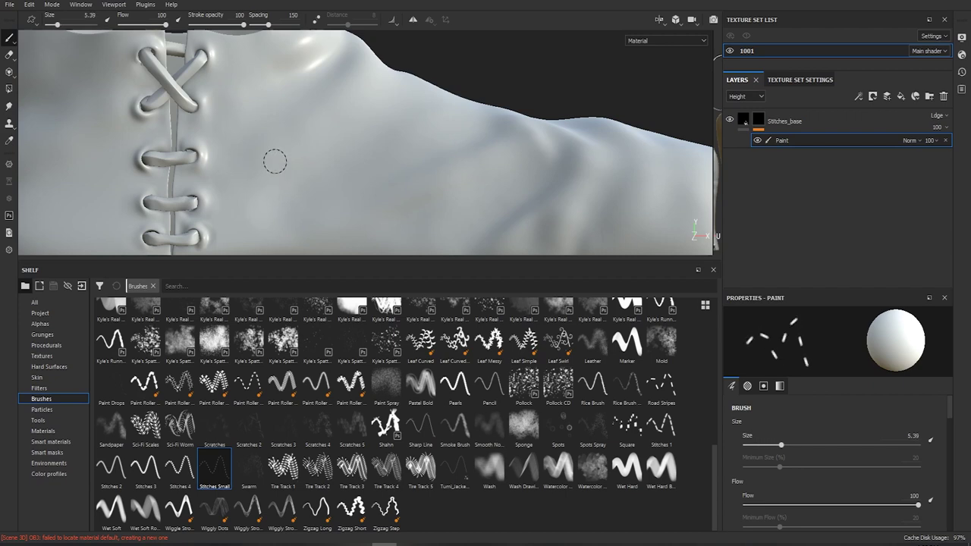
pyautogui.moveTo(273, 161); pyautogui.dragTo(460, 181)
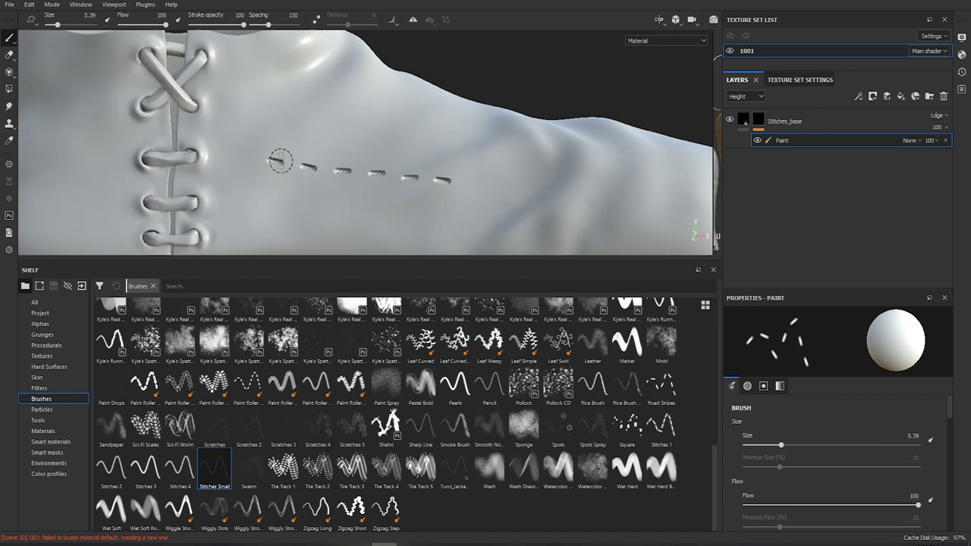
pyautogui.hotkey('ctrl', 'z')
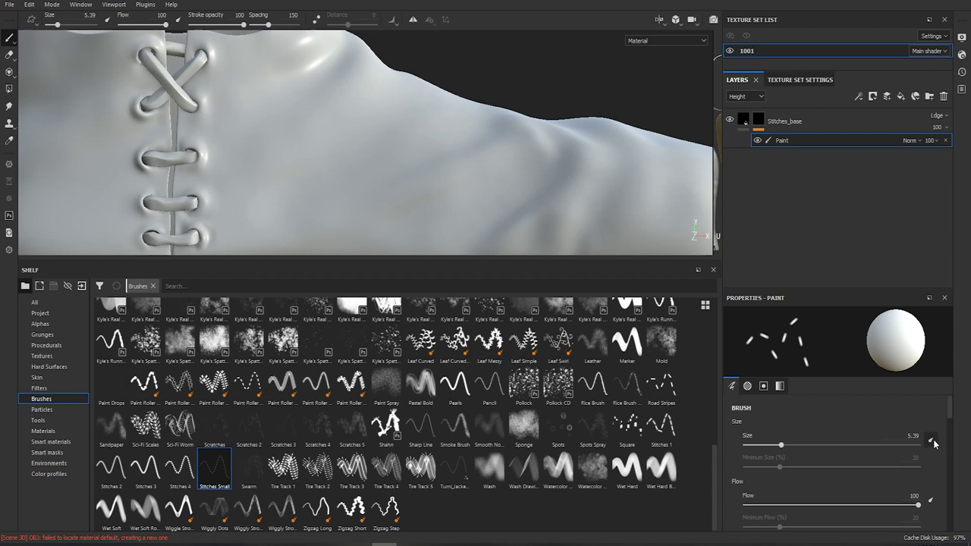
# Step: Set the brush spacing to 100, then test and undo a stitch line
pyautogui.scroll(-3, 941, 437)
pyautogui.scroll(-3, 941, 438)
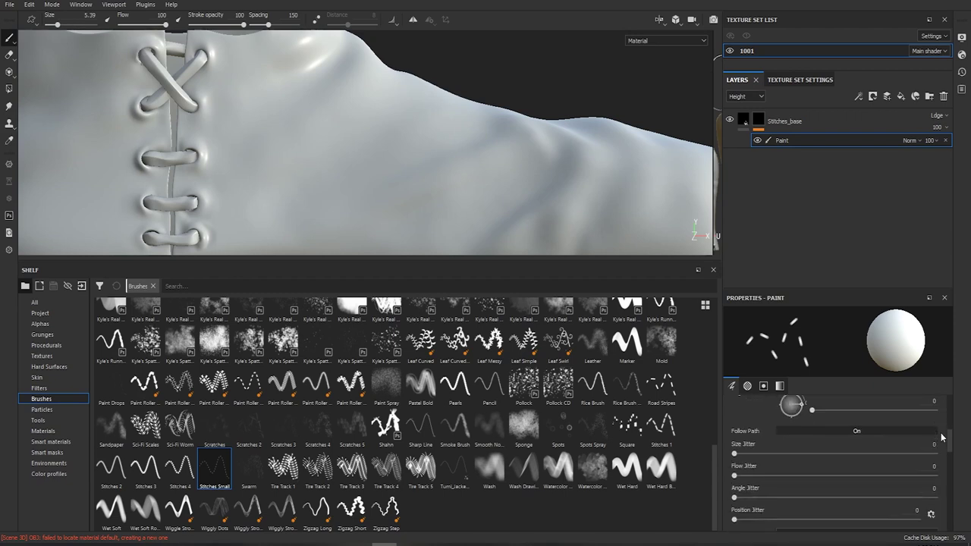
pyautogui.moveTo(868, 288); pyautogui.dragTo(868, 232)
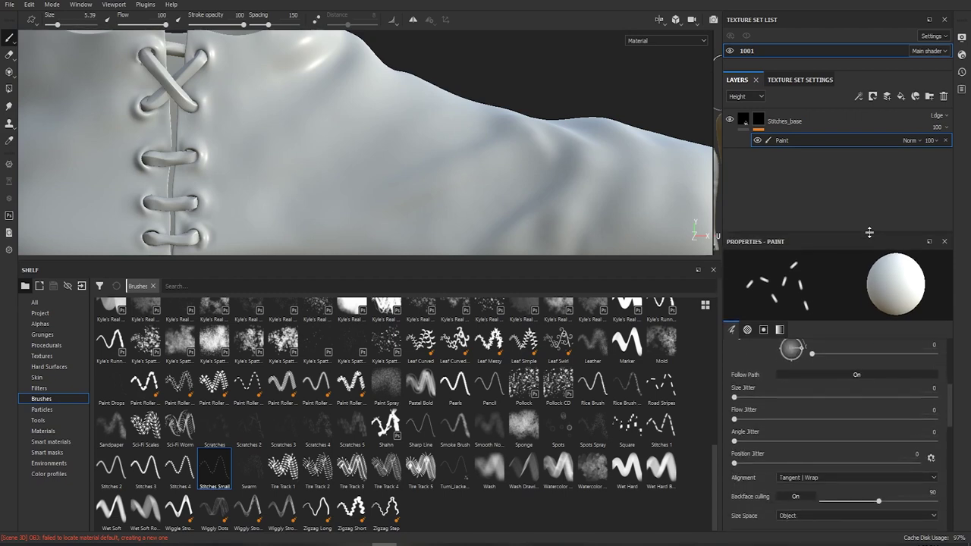
pyautogui.scroll(3, 833, 446)
pyautogui.click(931, 443)
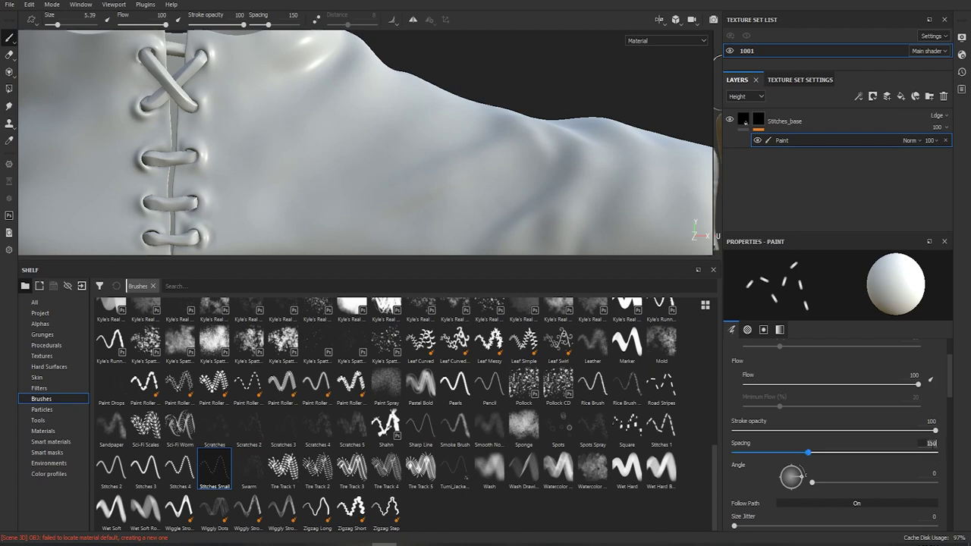
pyautogui.write('100')
pyautogui.press('Return')
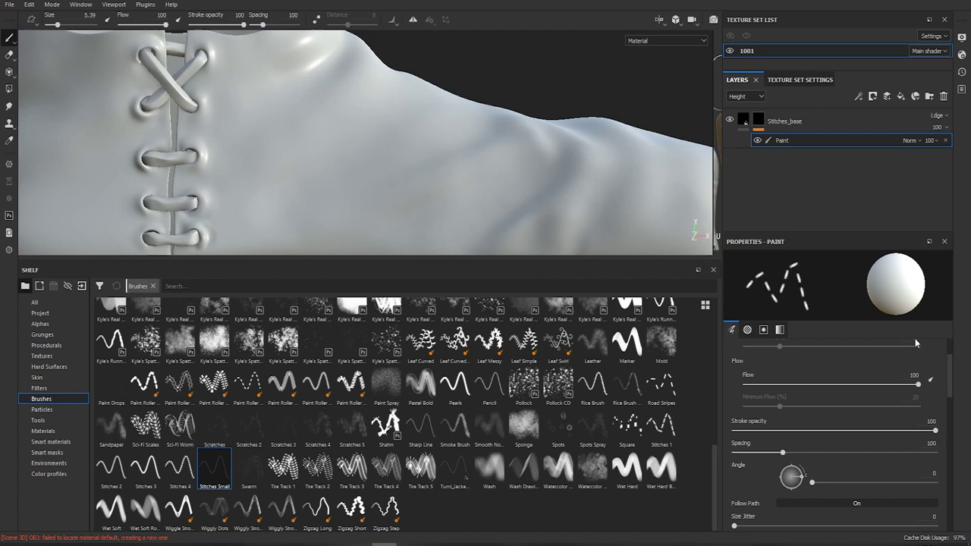
pyautogui.moveTo(262, 148); pyautogui.dragTo(481, 180)
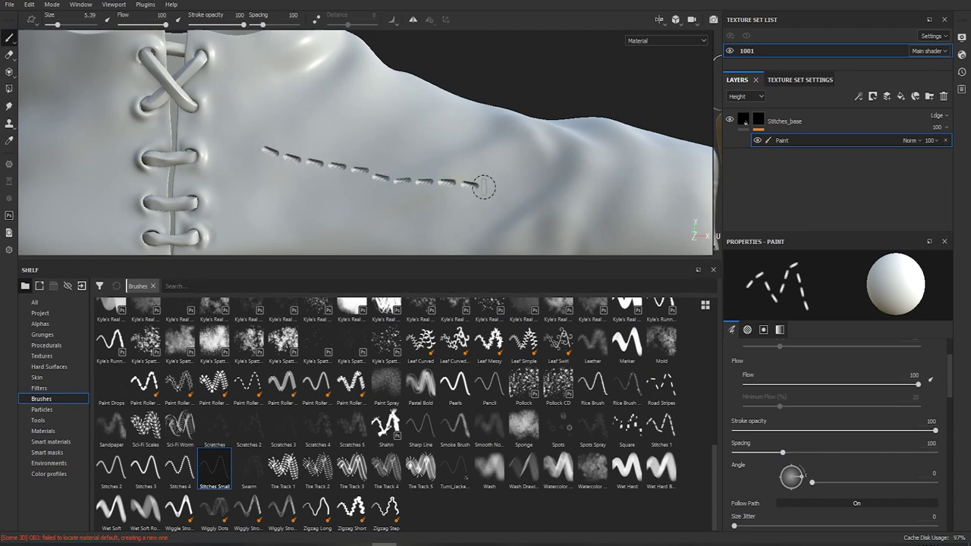
pyautogui.hotkey('ctrl', 'z')
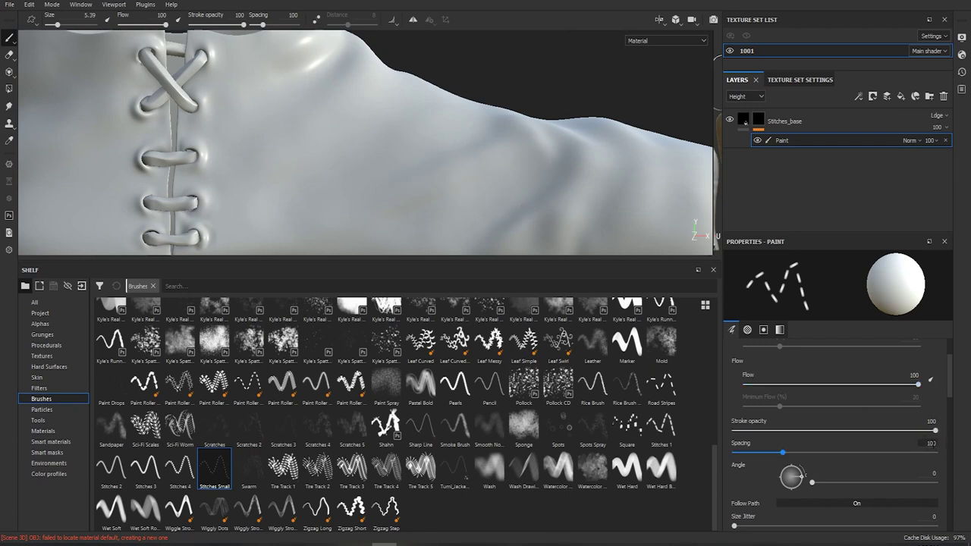
# Step: Change the brush spacing to 90, then test and undo another stitch line
pyautogui.click(930, 451)
pyautogui.write('90')
pyautogui.press('Return')
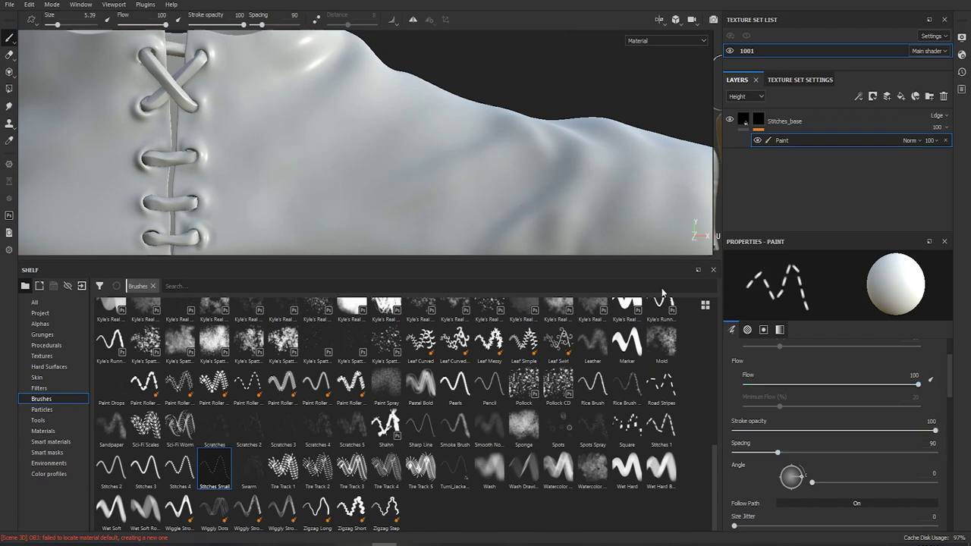
pyautogui.moveTo(319, 152); pyautogui.dragTo(464, 171)
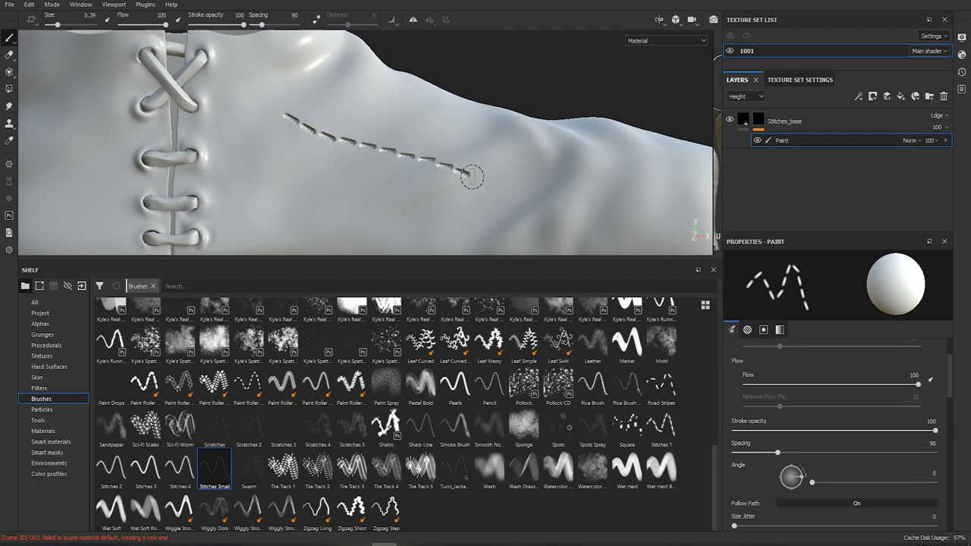
pyautogui.hotkey('ctrl', 'z')
# Step: Switch the viewport to orthographic projection
pyautogui.scroll(-6, 368, 126)
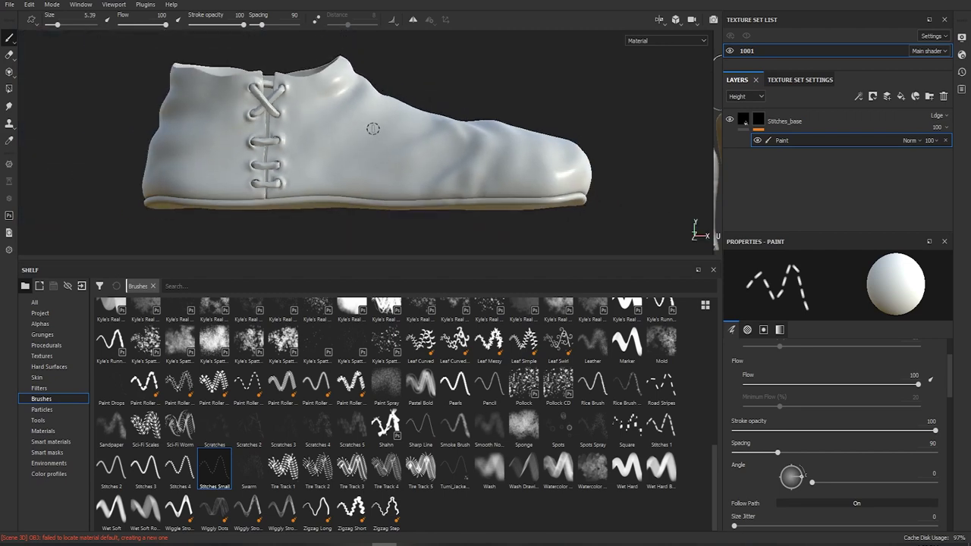
pyautogui.scroll(2, 372, 127)
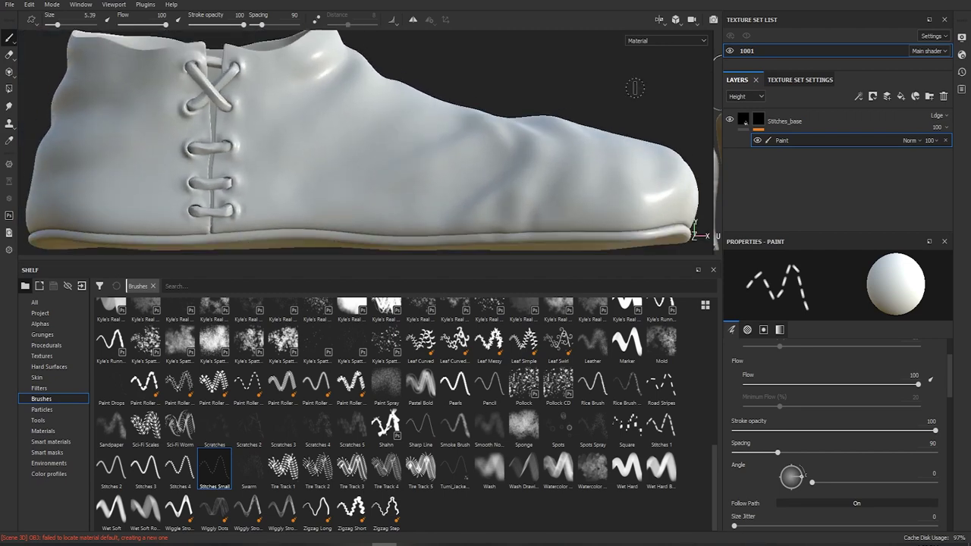
pyautogui.click(679, 22)
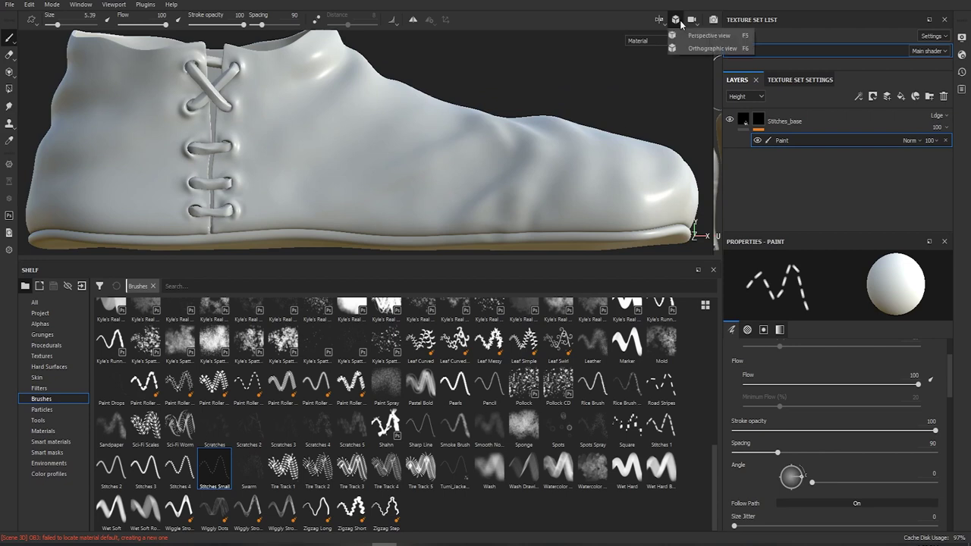
pyautogui.click(713, 49)
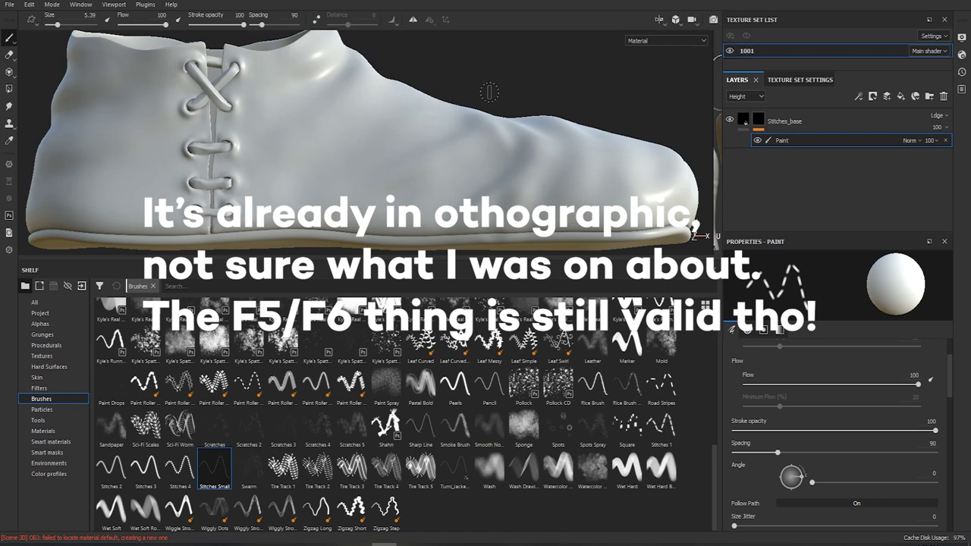
pyautogui.scroll(3, 536, 84)
pyautogui.scroll(-5, 455, 106)
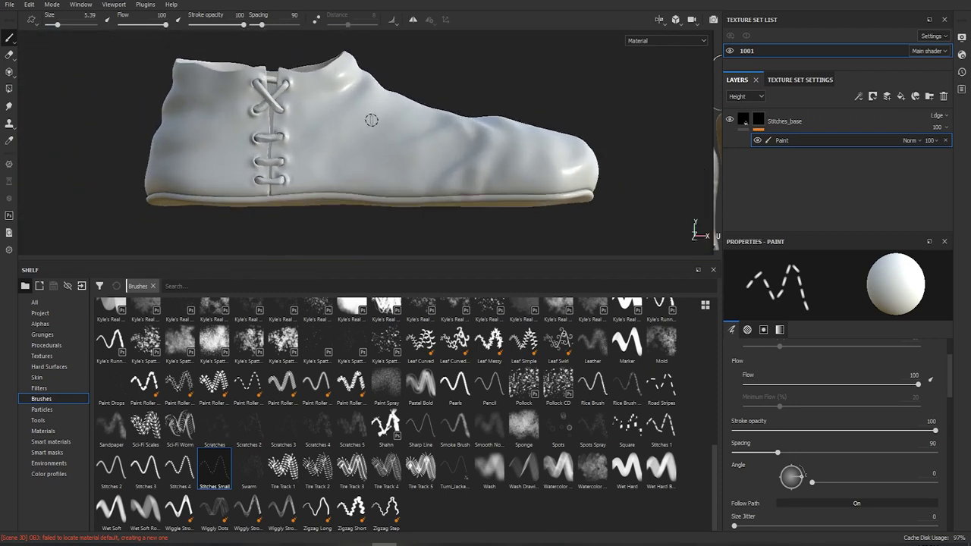
pyautogui.scroll(2, 371, 120)
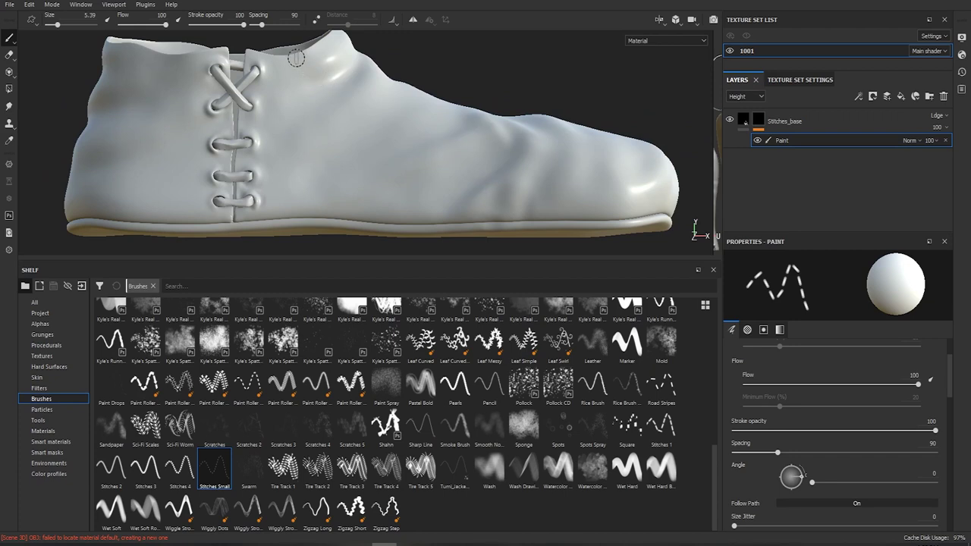
# Step: At brush size 3.69, paint dashed stitches from collar to sole and down the heel
pyautogui.press('[')
pyautogui.press('[')
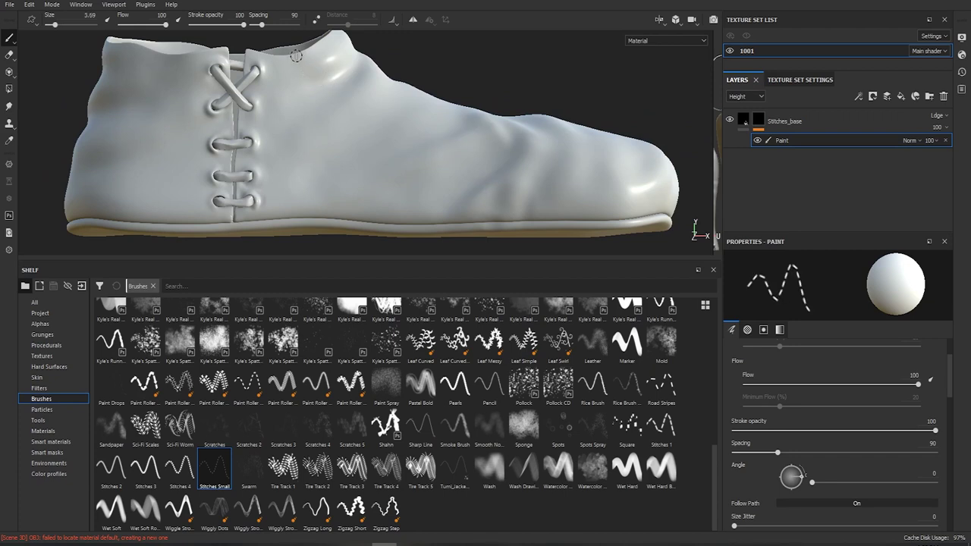
pyautogui.moveTo(295, 55)
pyautogui.mouseDown()
pyautogui.moveTo(356, 113)
pyautogui.moveTo(499, 166)
pyautogui.moveTo(580, 217)
pyautogui.mouseUp()
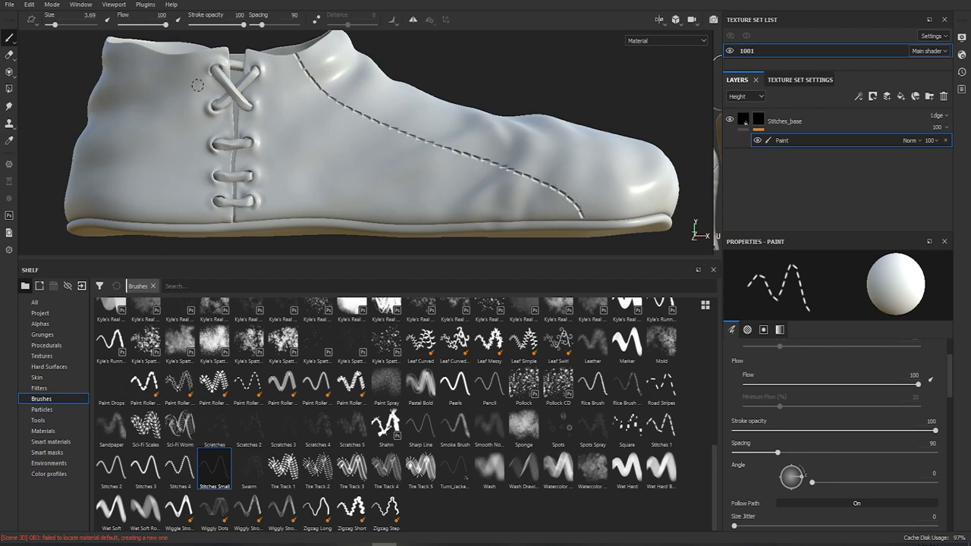
pyautogui.moveTo(141, 53); pyautogui.dragTo(114, 207)
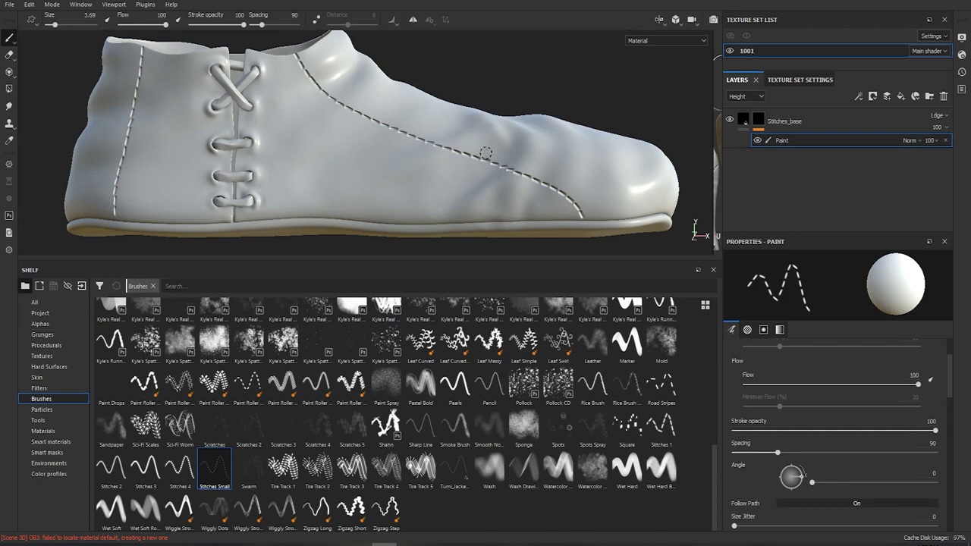
pyautogui.scroll(3, 530, 149)
pyautogui.scroll(-2, 516, 145)
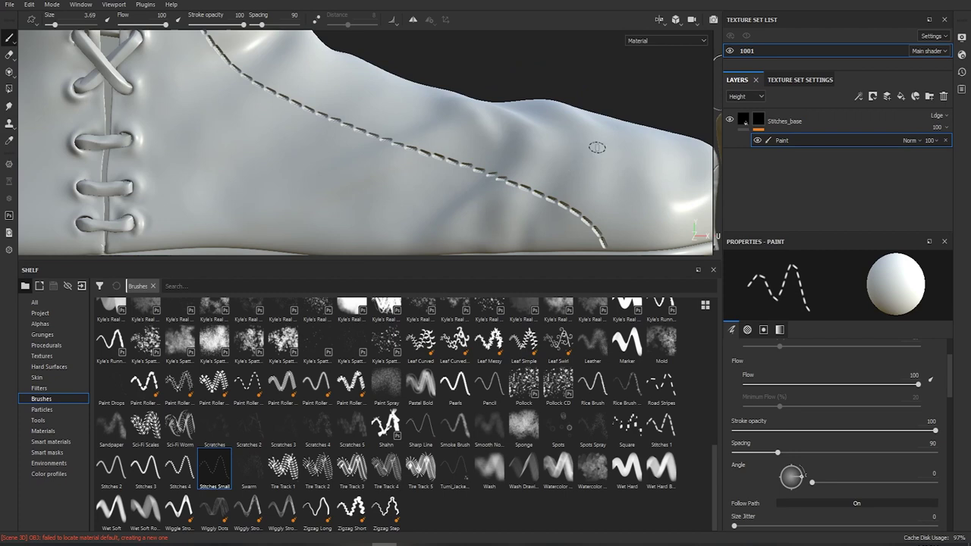
pyautogui.press('f')
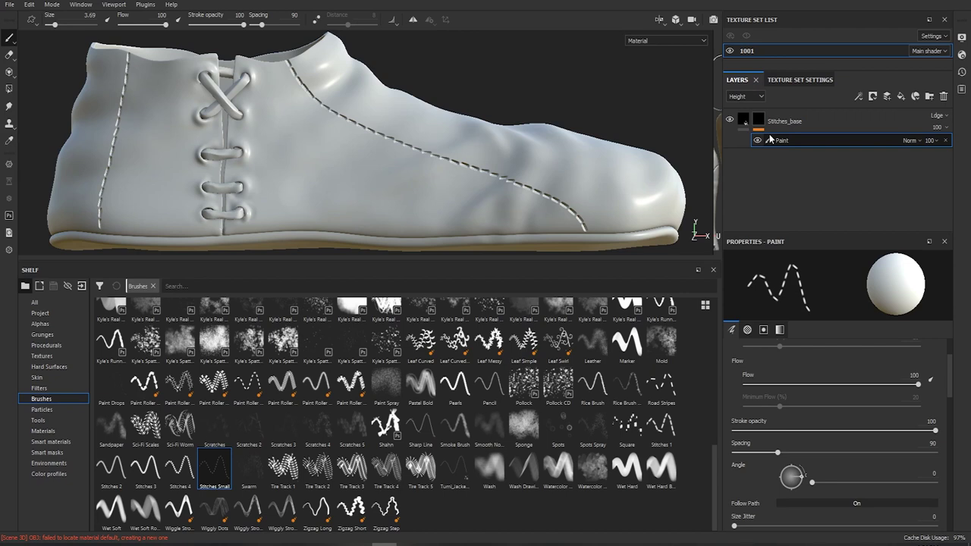
# Step: Add an anchor point to the Stitches_base mask
pyautogui.moveTo(758, 119)
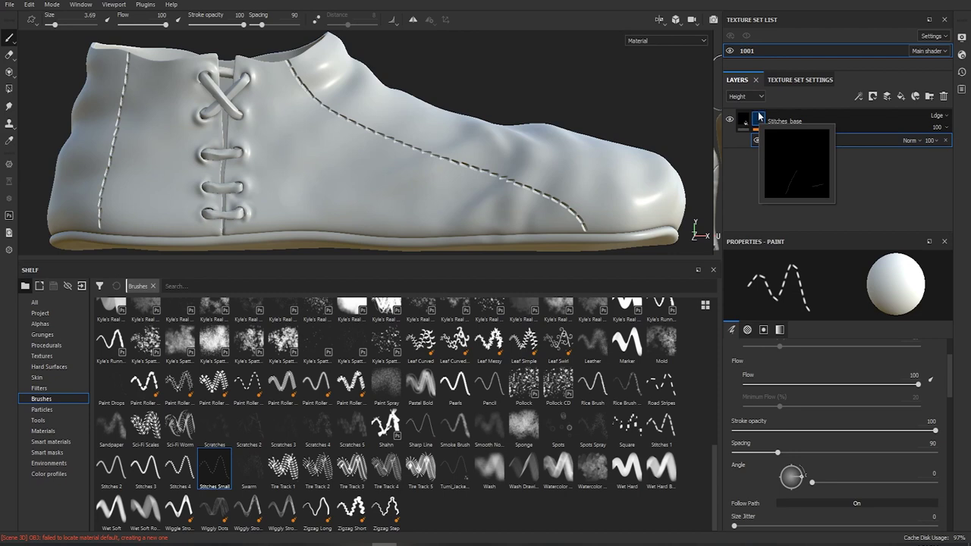
pyautogui.rightClick(759, 117)
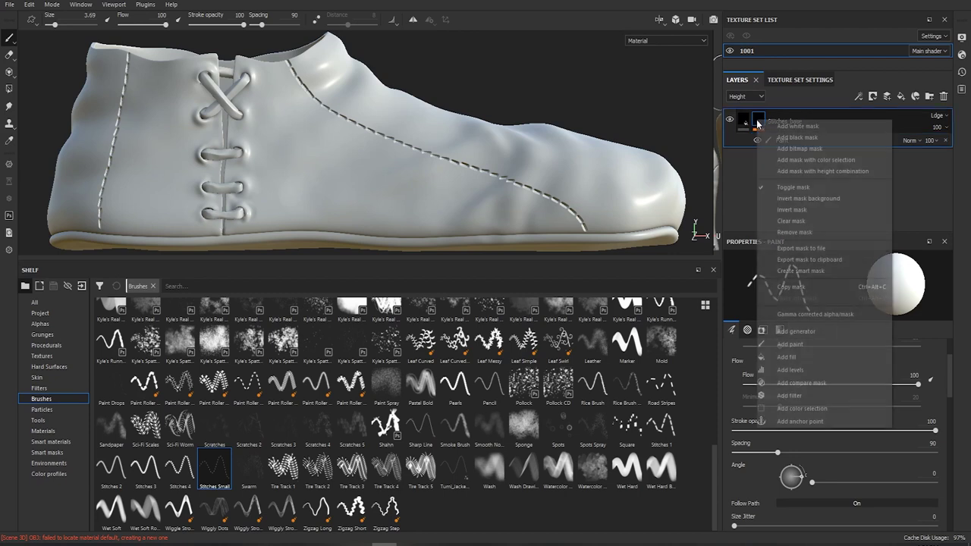
pyautogui.click(845, 420)
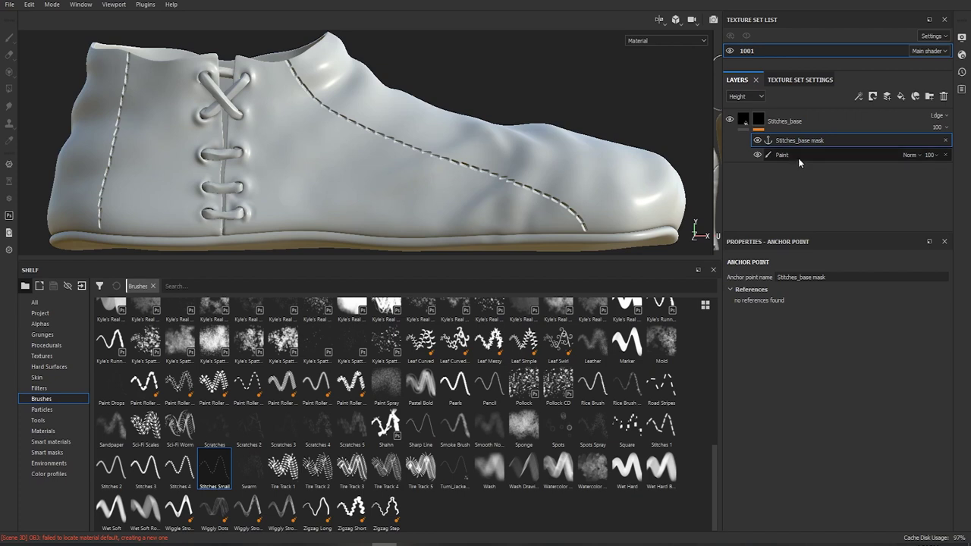
# Step: Toggle the painted stitches and inspect the mask alone before returning to material view
pyautogui.click(757, 155)
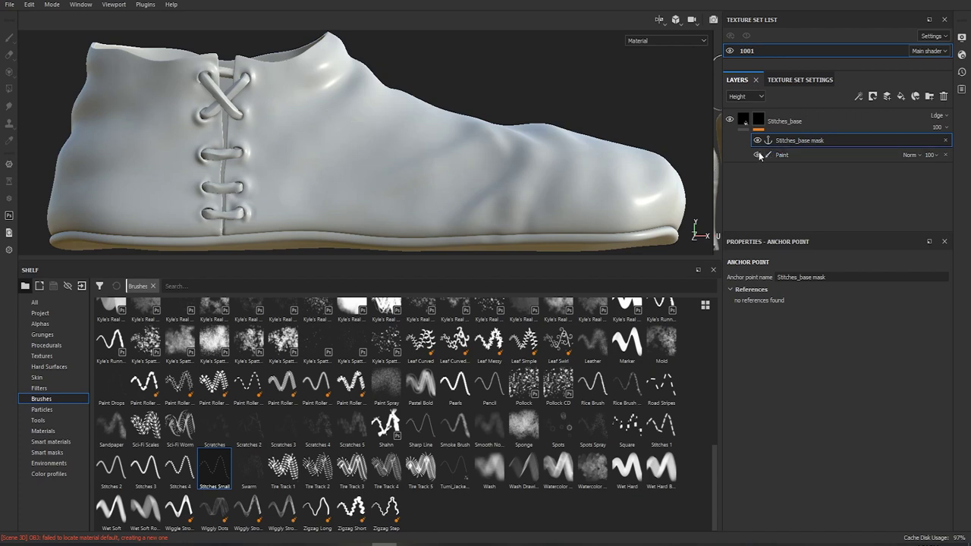
pyautogui.doubleClick(758, 155)
pyautogui.click(758, 154)
pyautogui.keyDown('alt'); pyautogui.click(757, 120); pyautogui.keyUp('alt')
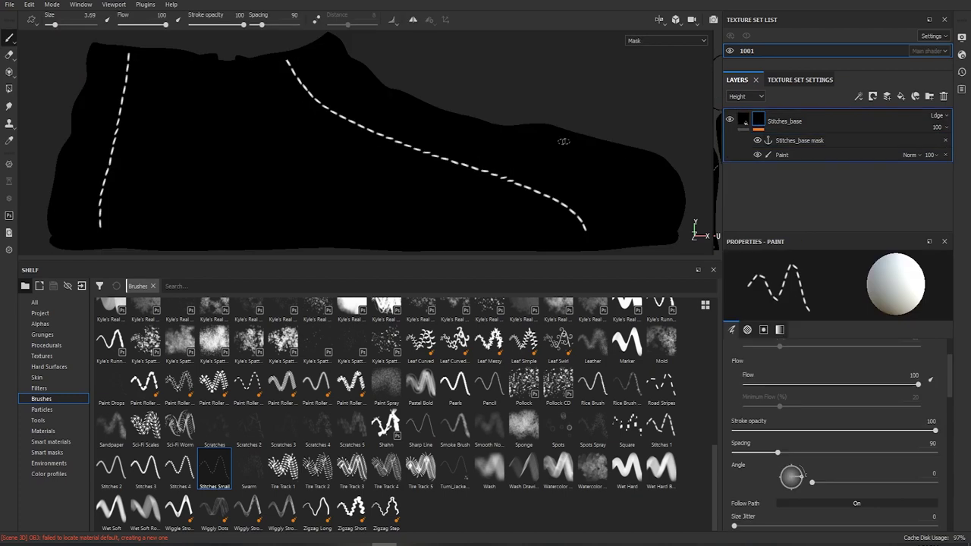
pyautogui.click(817, 141)
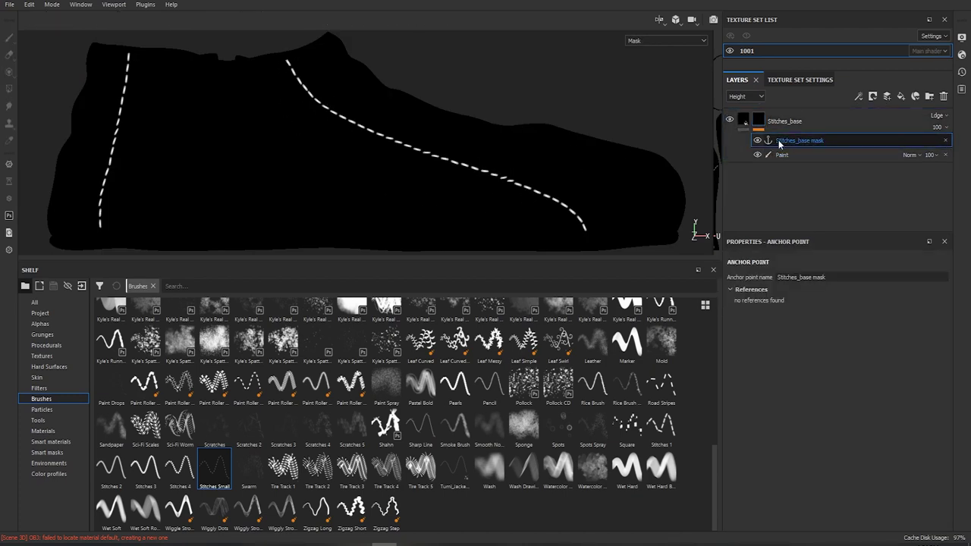
pyautogui.click(745, 122)
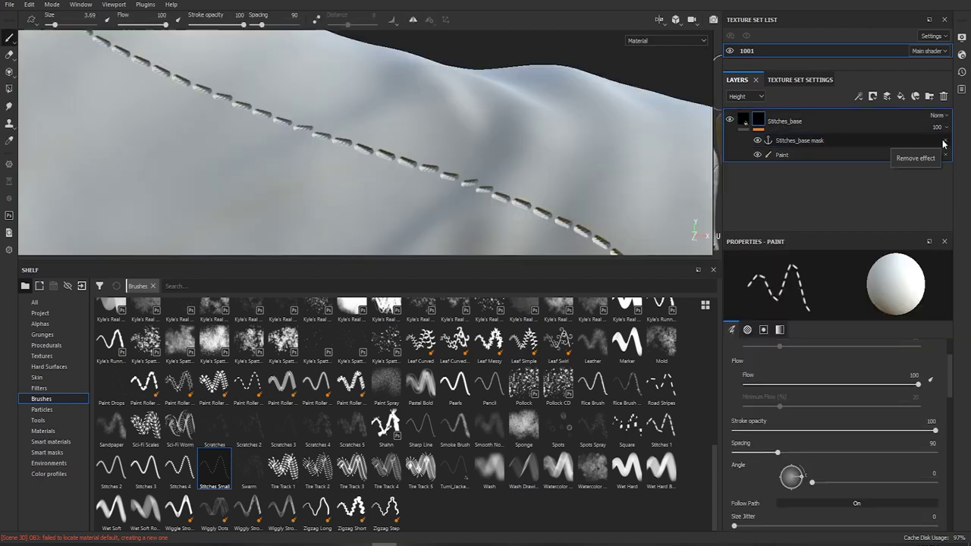
# Step: Add a height-only fill layer with height 0.5 above the stitches
pyautogui.click(902, 96)
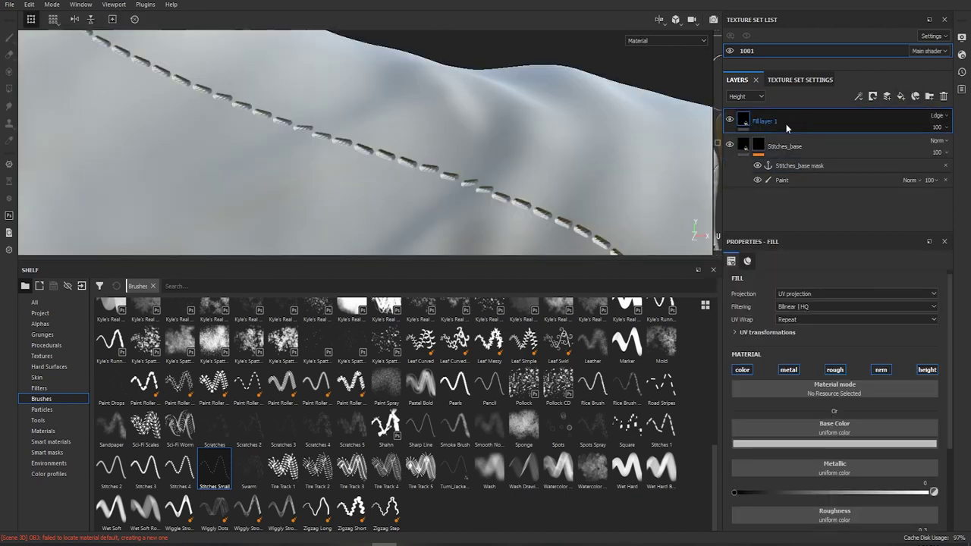
pyautogui.click(741, 369)
pyautogui.click(788, 369)
pyautogui.click(834, 370)
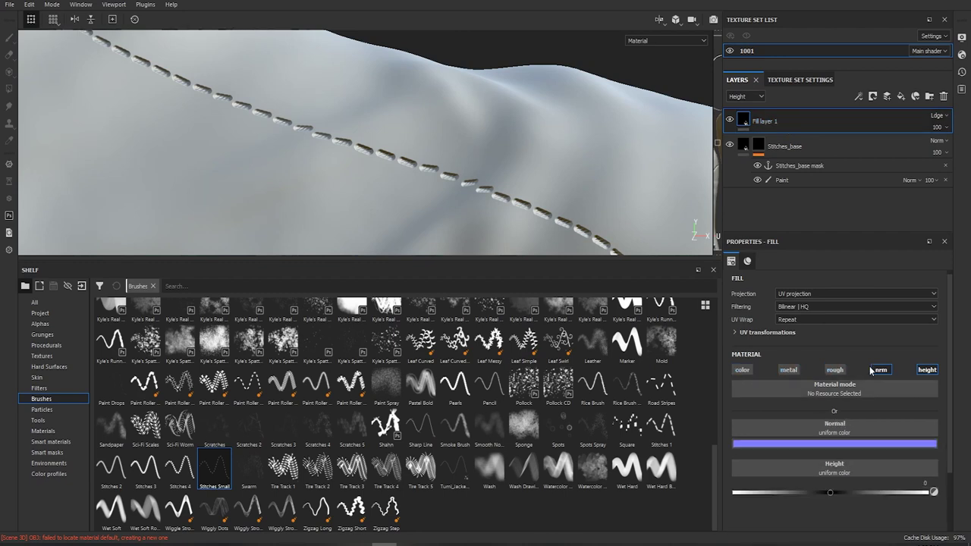
pyautogui.click(880, 369)
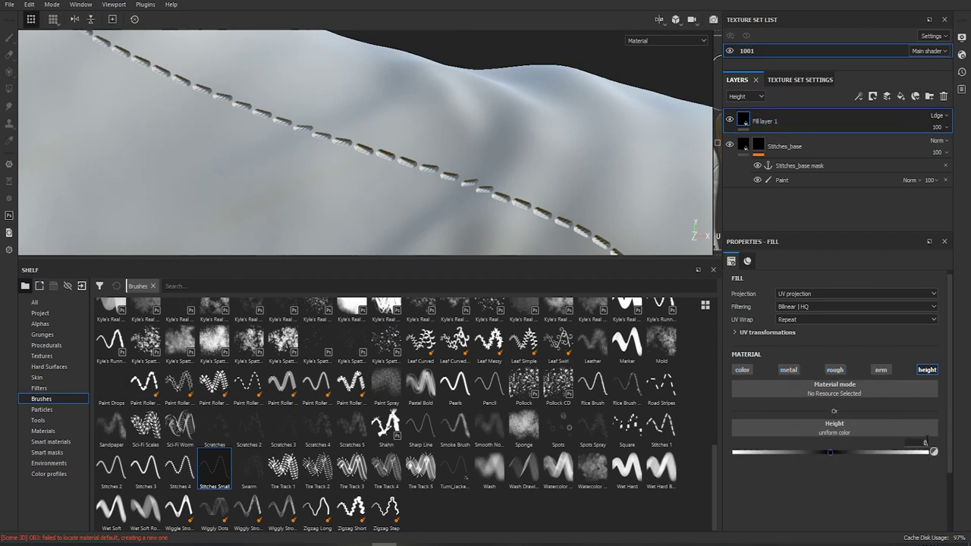
pyautogui.write('0.5')
pyautogui.press('Return')
# Step: Rename the new fill layer to Stitches_height
pyautogui.doubleClick(769, 122)
pyautogui.rightClick(770, 124)
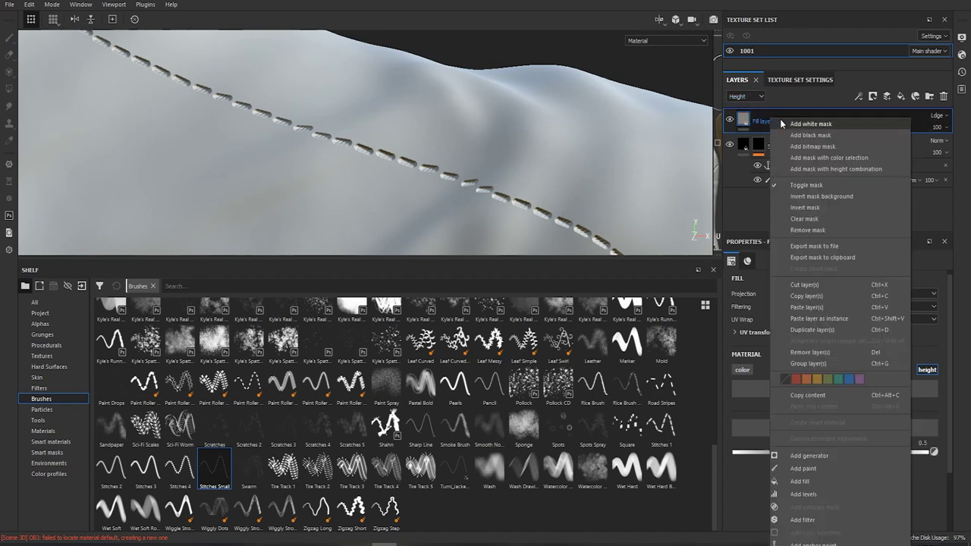
pyautogui.press('Escape')
pyautogui.write('Styl')
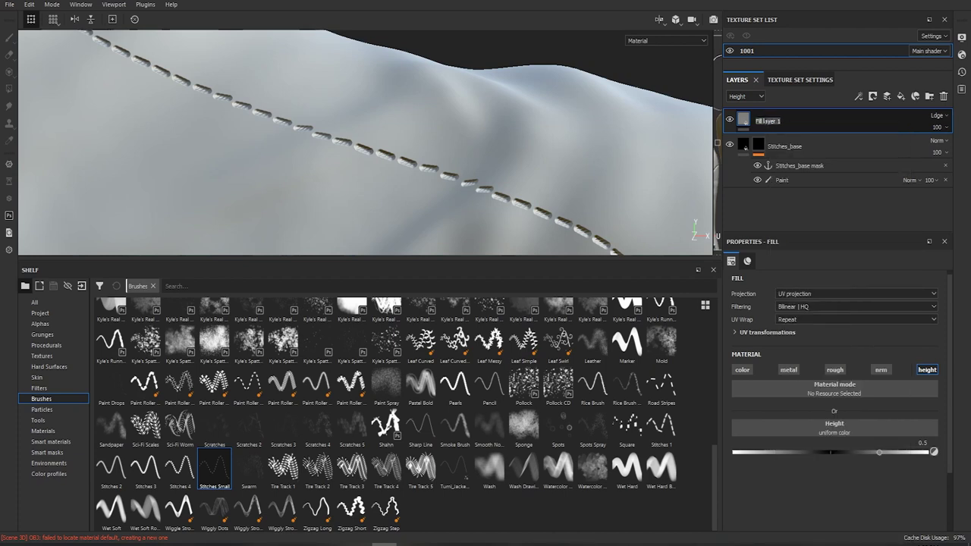
pyautogui.press('BackSpace')
pyautogui.press('BackSpace')
pyautogui.press('Return')
# Step: Add a mask fill to Stitches_height with grayscale from the Stitches_base mask anchor
pyautogui.rightClick(771, 119)
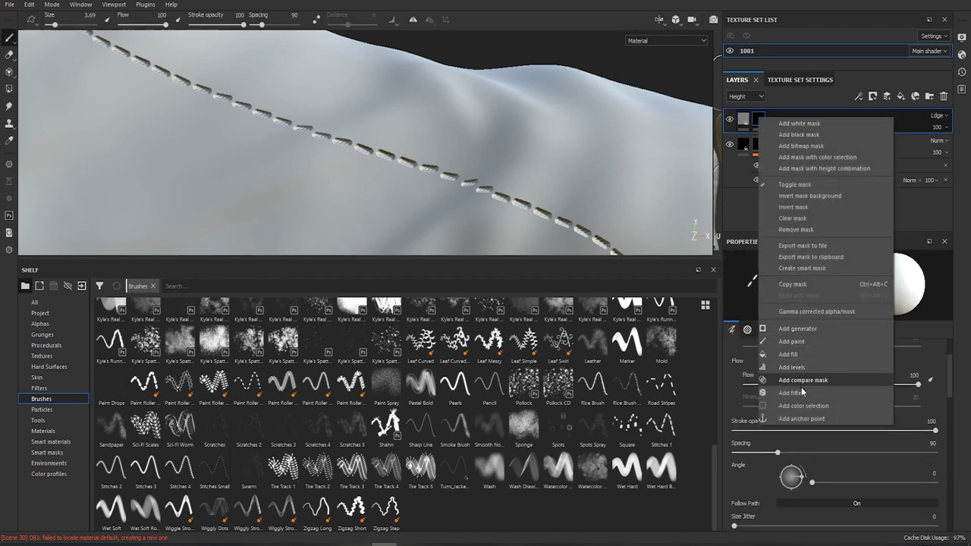
pyautogui.click(788, 354)
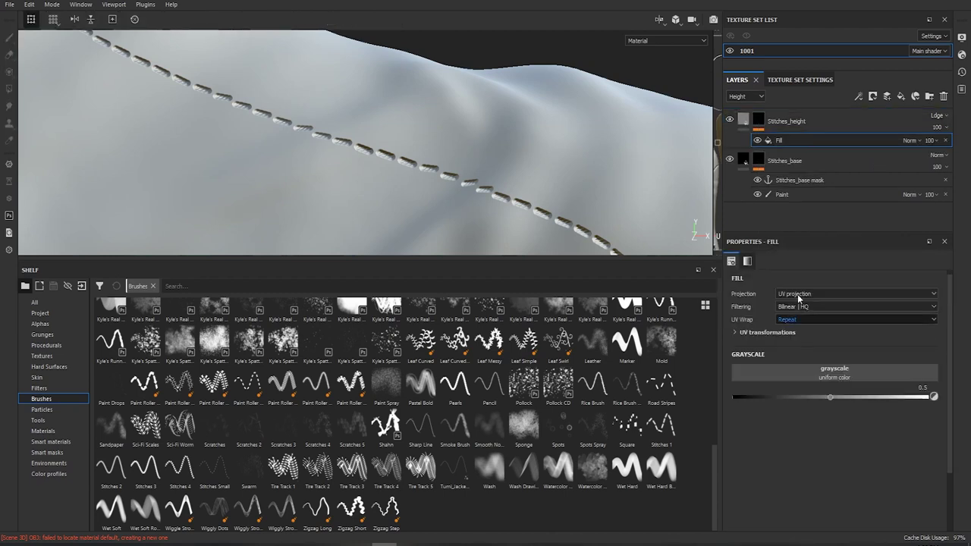
pyautogui.click(842, 377)
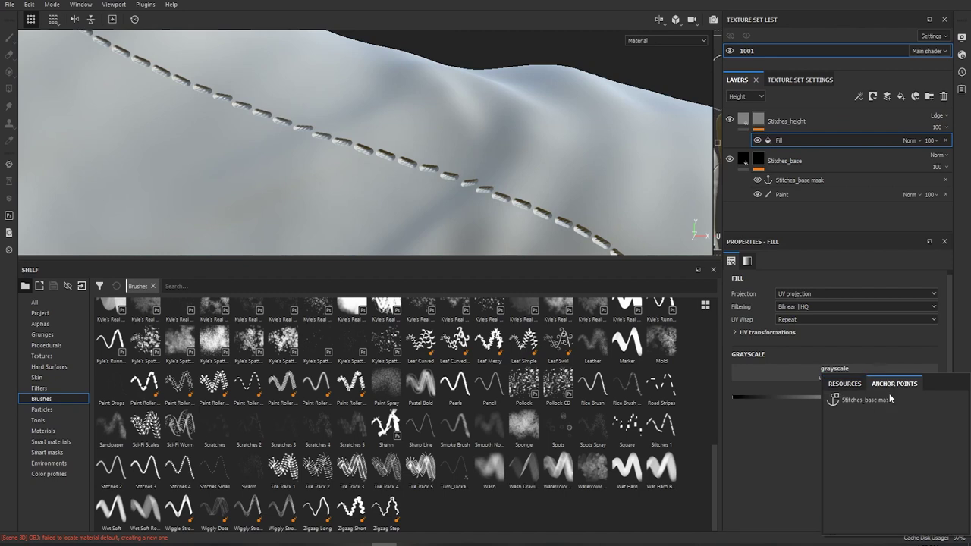
pyautogui.click(881, 403)
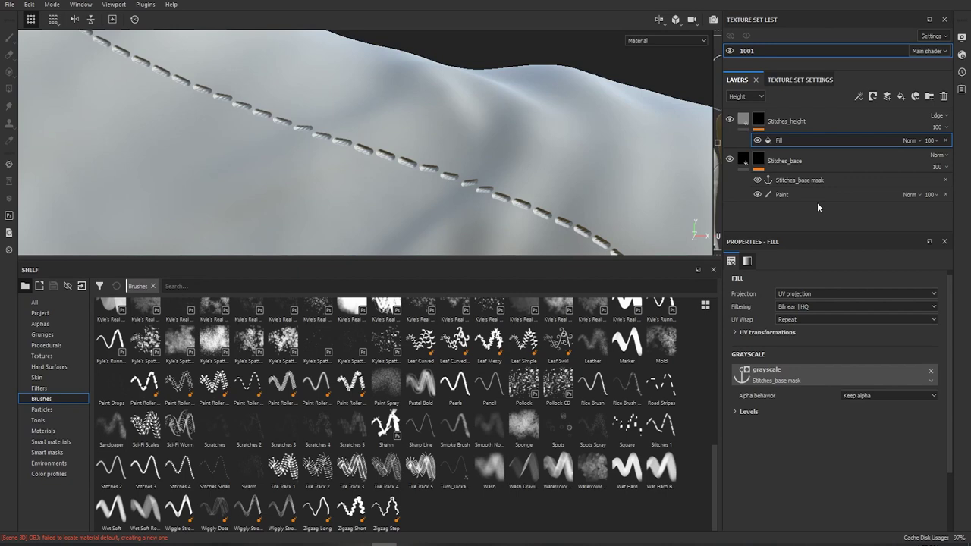
pyautogui.keyDown('alt'); pyautogui.click(765, 119); pyautogui.keyUp('alt')
pyautogui.click(743, 119)
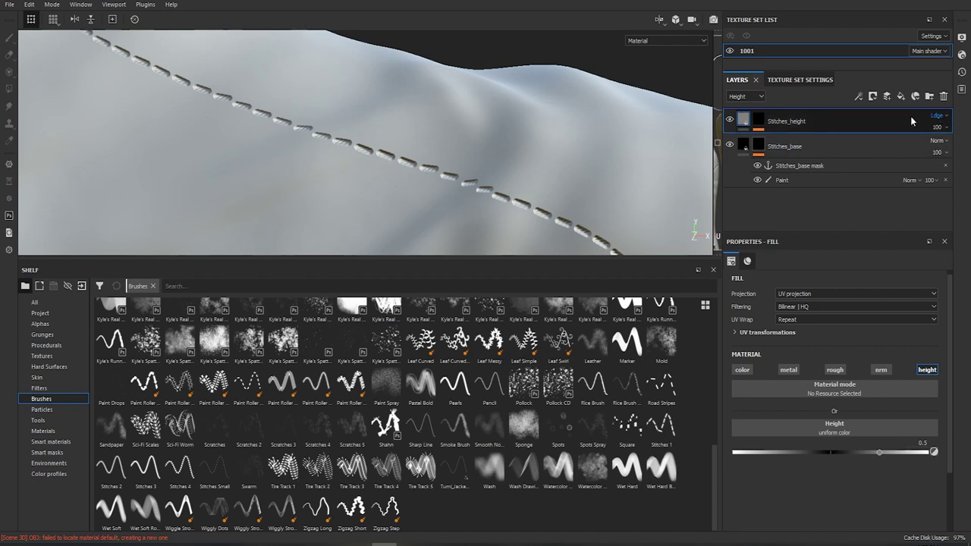
# Step: Undo a stray stitched oval on the shoe's side and reselect the Stitches_height fill
pyautogui.keyDown('alt'); pyautogui.click(758, 119); pyautogui.keyUp('alt')
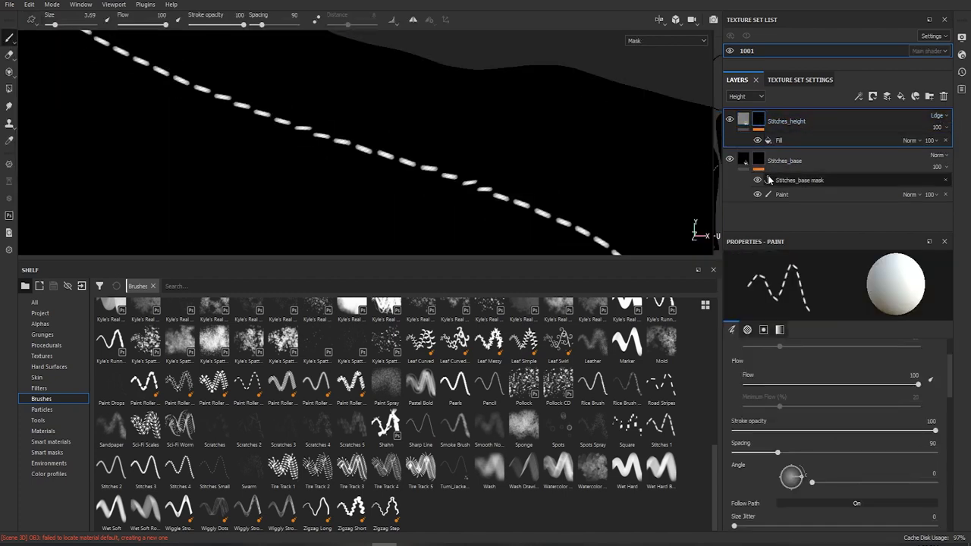
pyautogui.click(792, 194)
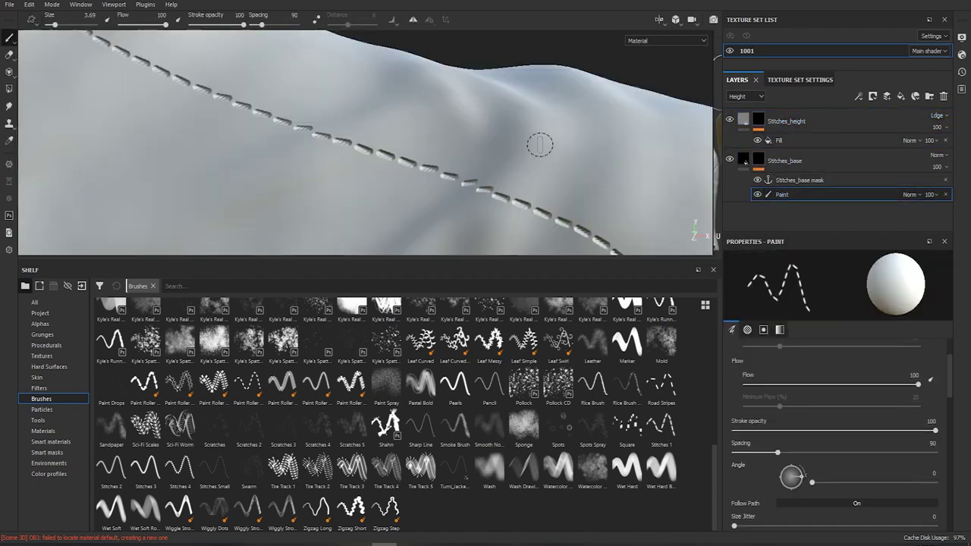
pyautogui.moveTo(540, 144)
pyautogui.keyDown('alt'); pyautogui.mouseDown()
pyautogui.moveTo(335, 202)
pyautogui.moveTo(325, 173)
pyautogui.moveTo(368, 190)
pyautogui.moveTo(357, 174)
pyautogui.mouseUp(); pyautogui.keyUp('alt')
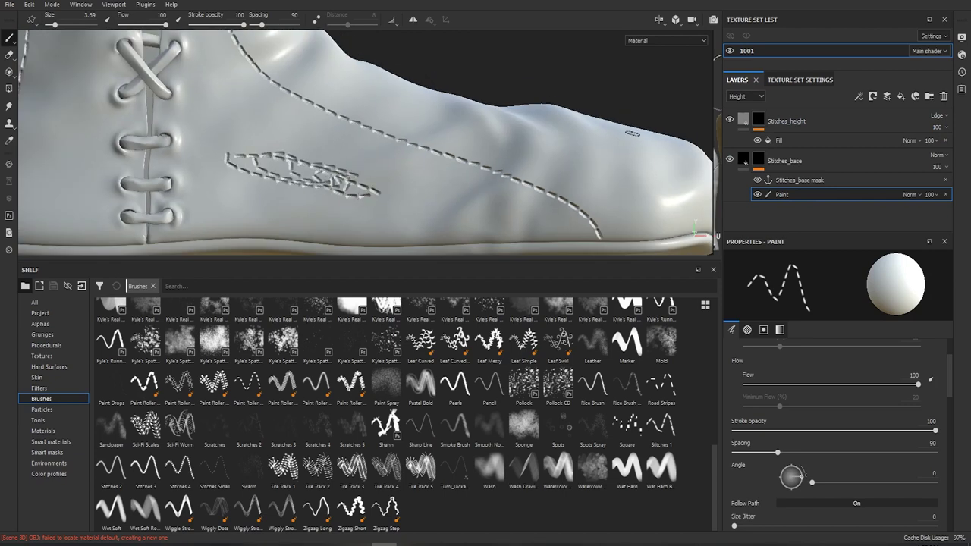
pyautogui.keyDown('alt'); pyautogui.click(758, 120); pyautogui.keyUp('alt')
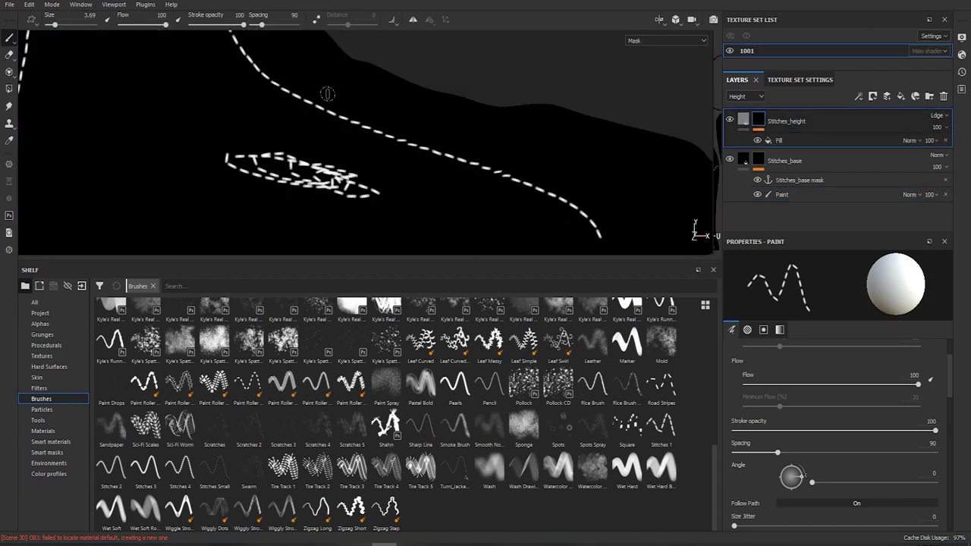
pyautogui.hotkey('ctrl', 'z')
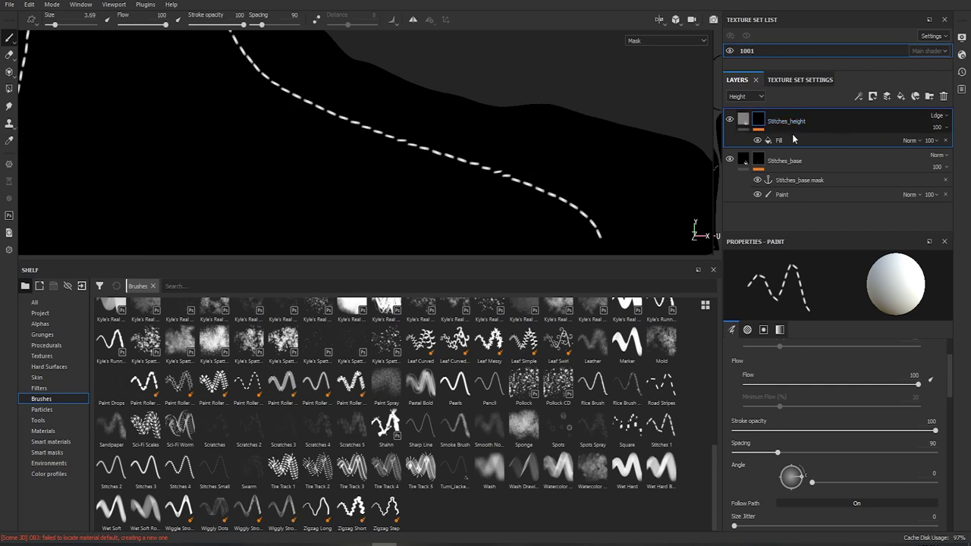
pyautogui.click(788, 140)
pyautogui.click(773, 123)
pyautogui.click(743, 120)
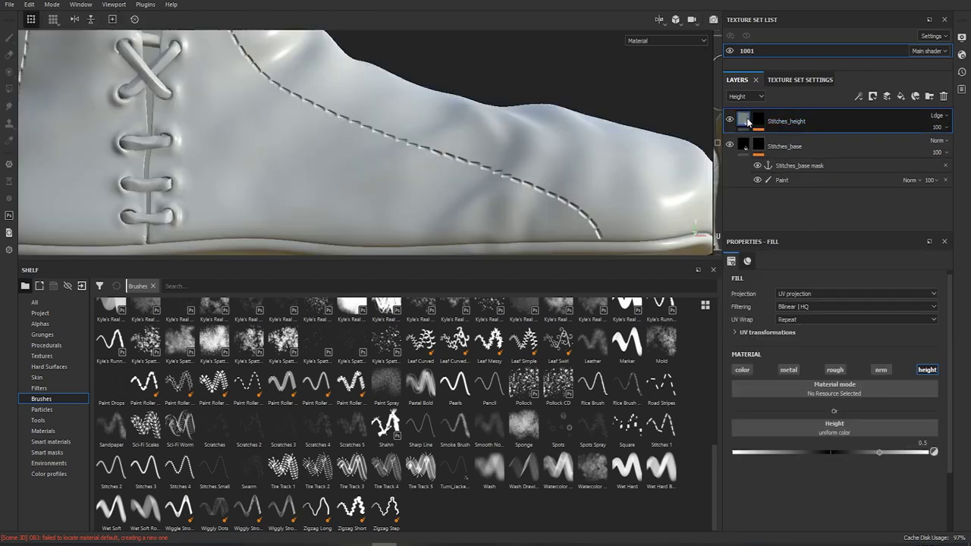
pyautogui.click(883, 125)
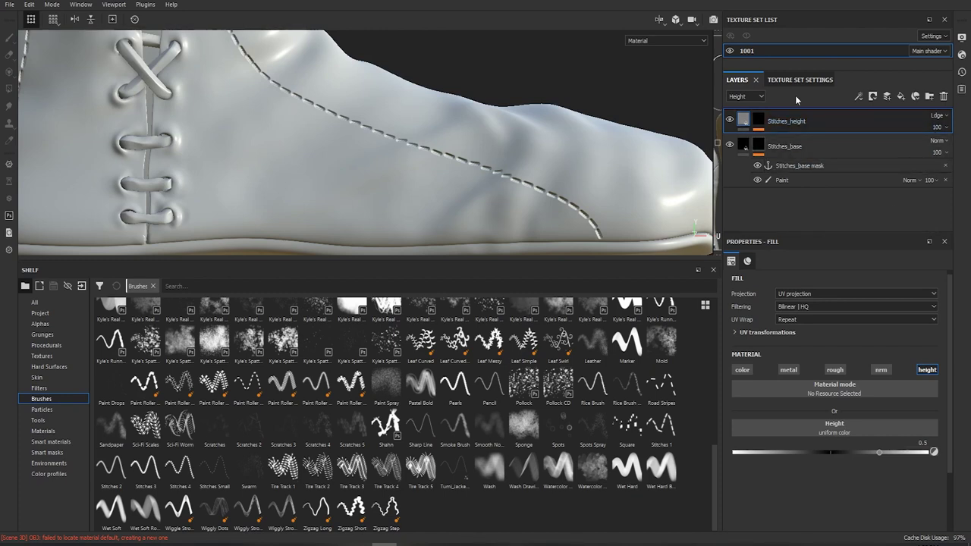
# Step: Preview layers in the Base Color channel, then back in the Height channel
pyautogui.click(741, 97)
pyautogui.click(749, 136)
pyautogui.click(759, 103)
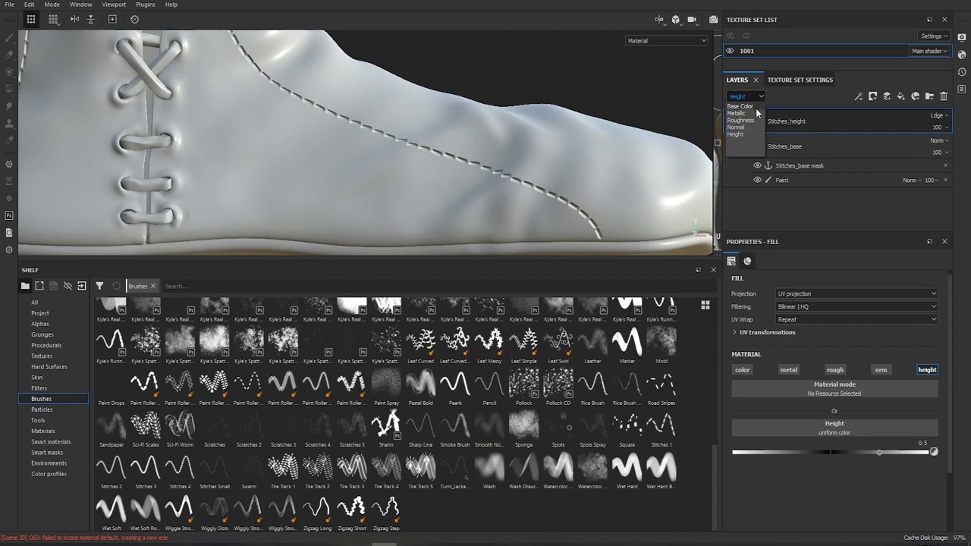
pyautogui.click(755, 104)
pyautogui.click(754, 99)
pyautogui.click(746, 133)
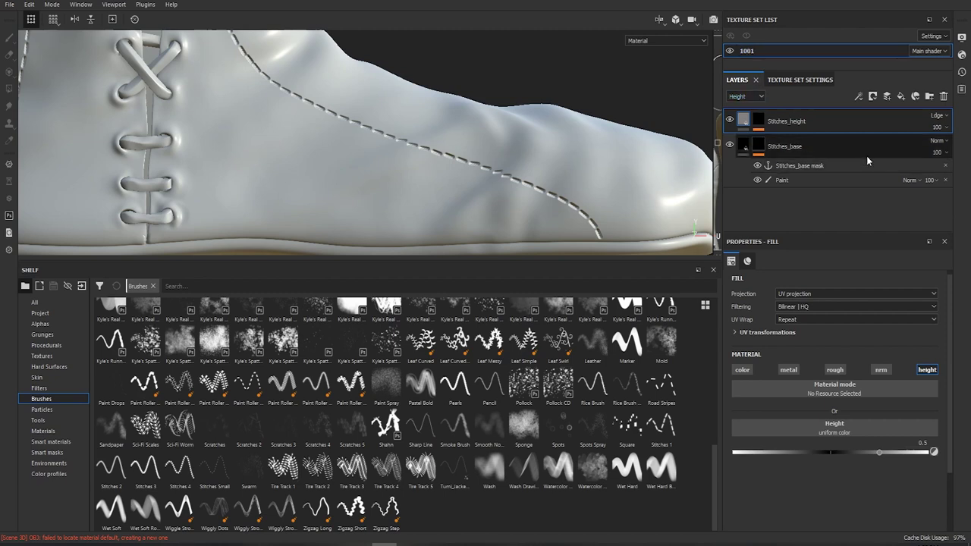
# Step: Set Stitches_height's height blend mode to Lighten and inspect the stitch line
pyautogui.click(937, 116)
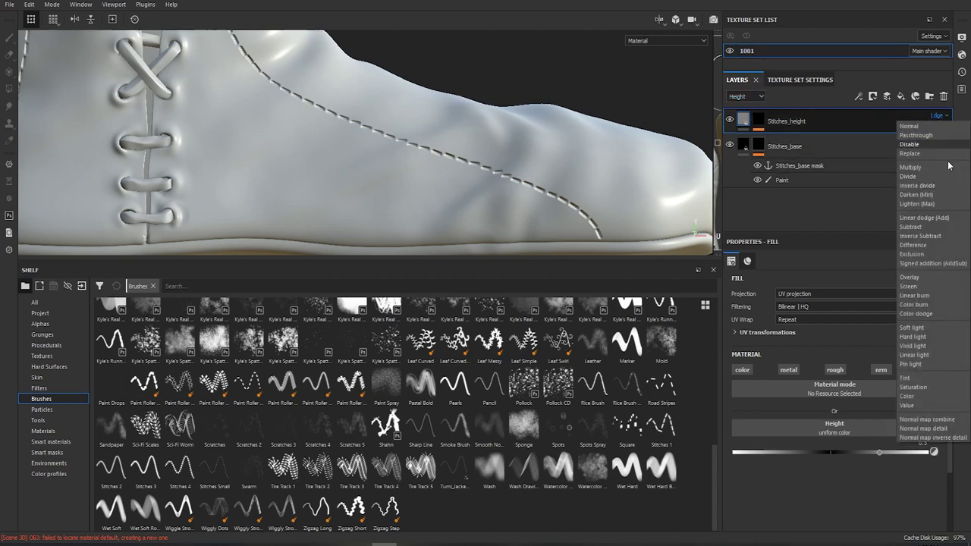
pyautogui.click(945, 205)
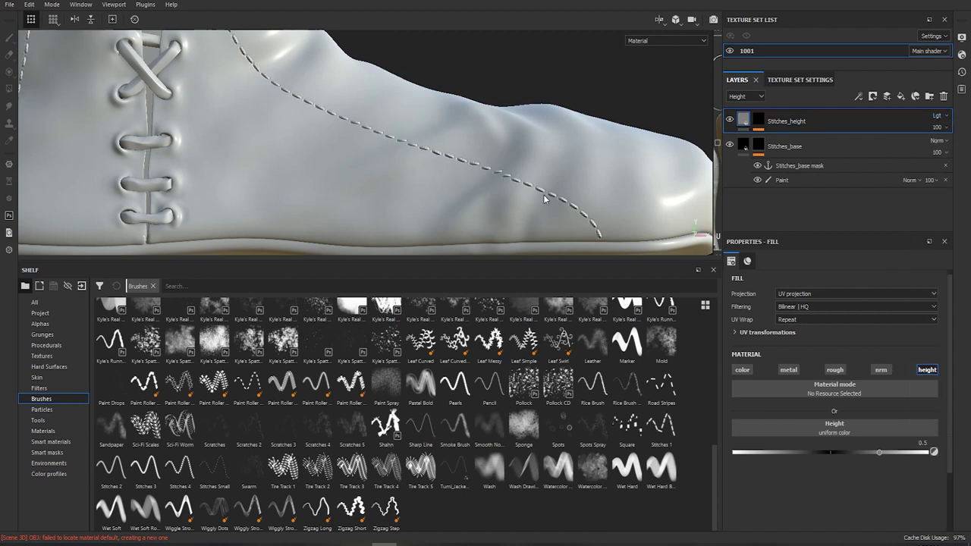
pyautogui.scroll(5, 543, 199)
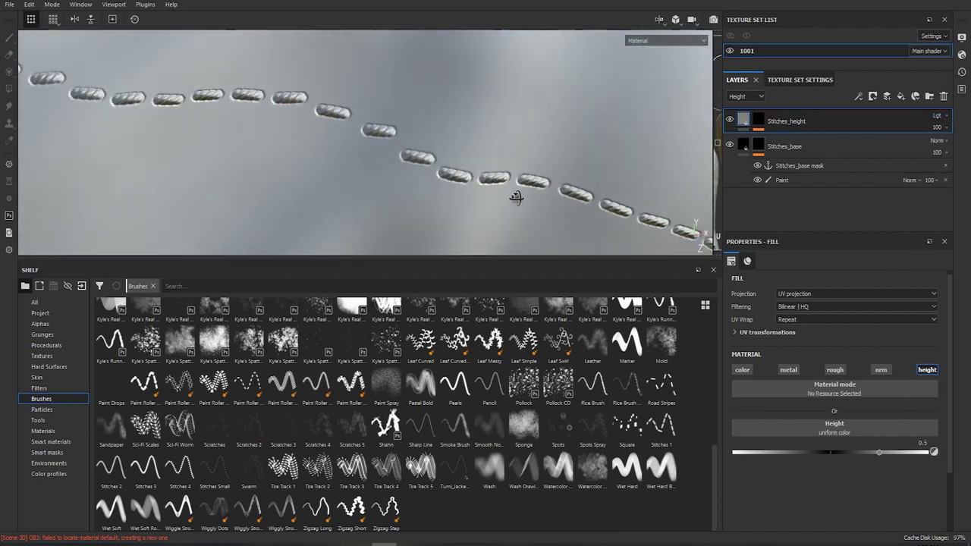
pyautogui.moveTo(516, 197)
pyautogui.keyDown('alt'); pyautogui.mouseDown()
pyautogui.moveTo(407, 156)
pyautogui.moveTo(493, 188)
pyautogui.moveTo(462, 163)
pyautogui.moveTo(493, 197)
pyautogui.mouseUp(); pyautogui.keyUp('alt')
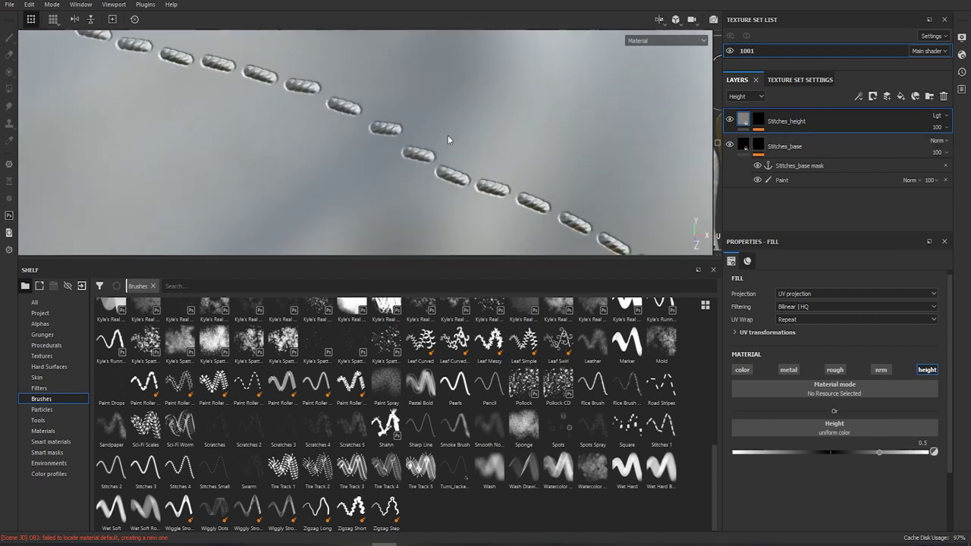
pyautogui.click(758, 147)
# Step: Add a Blur Slope filter to the Stitches_base mask
pyautogui.press('1')
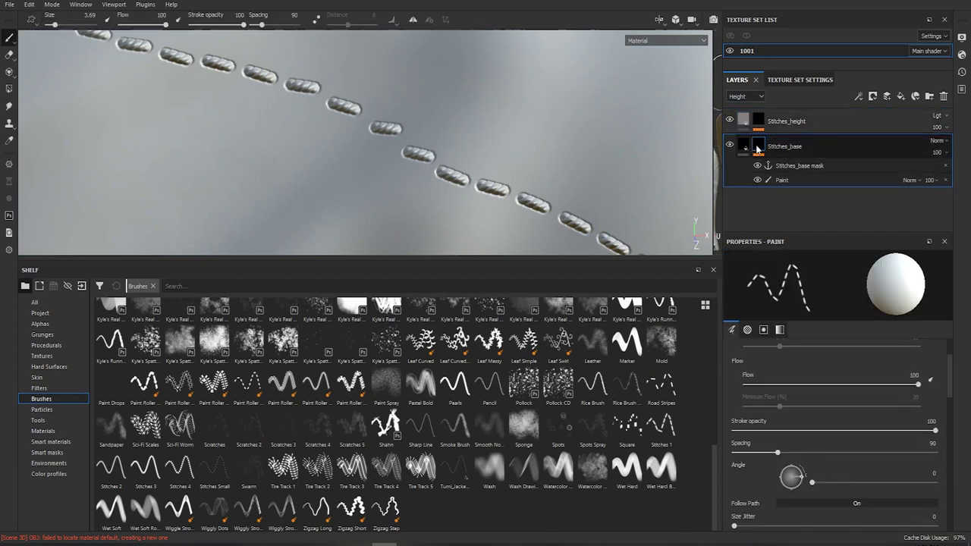
pyautogui.scroll(-5, 473, 174)
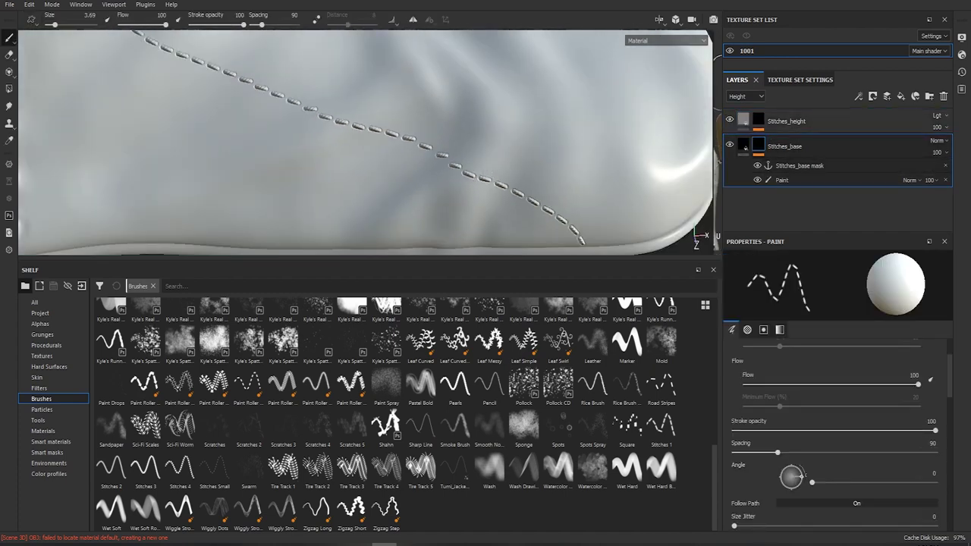
pyautogui.keyDown('alt'); pyautogui.click(760, 146); pyautogui.keyUp('alt')
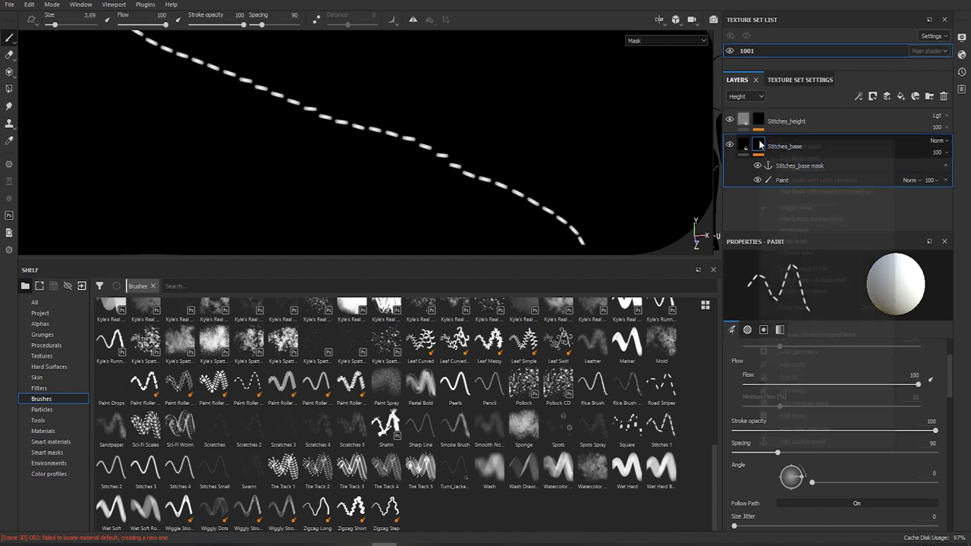
pyautogui.rightClick(762, 150)
pyautogui.click(816, 416)
pyautogui.click(806, 282)
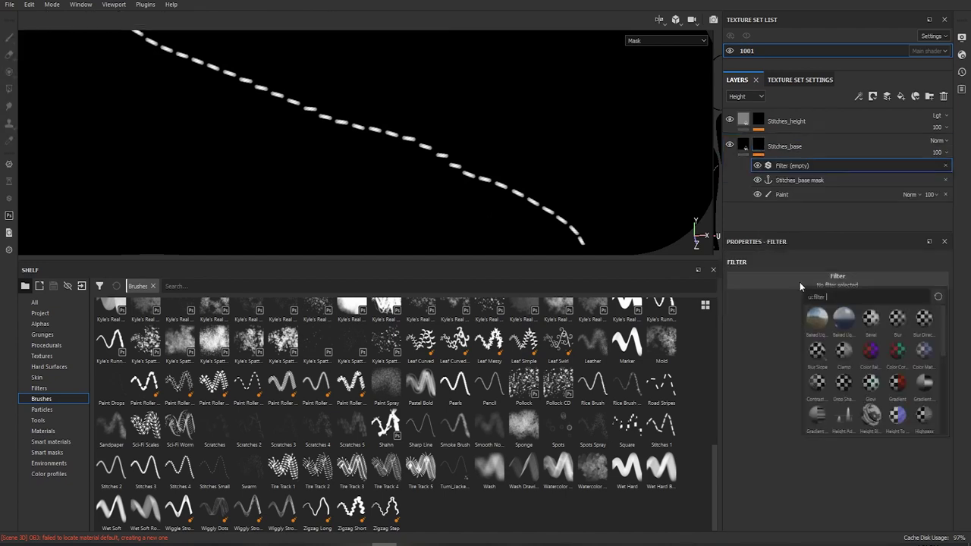
pyautogui.click(823, 358)
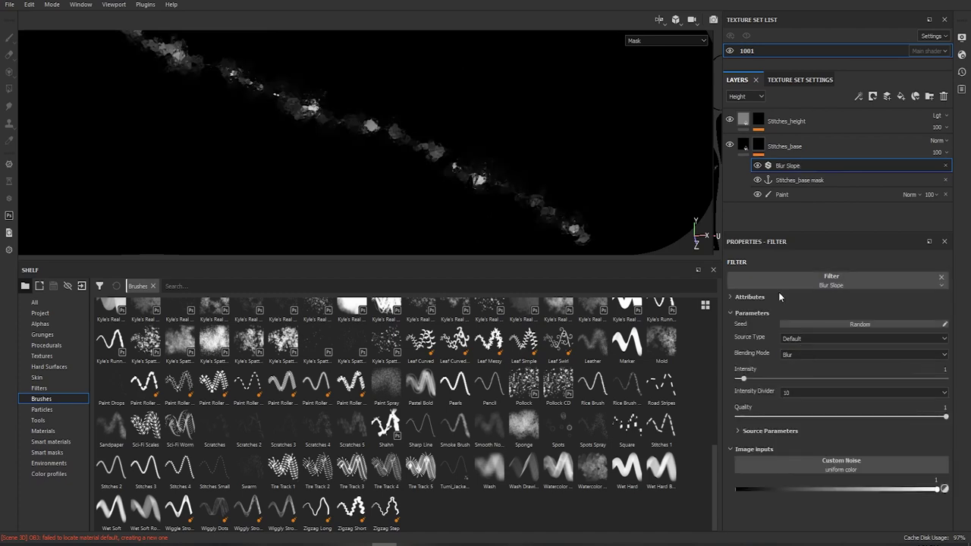
# Step: Set Blur Slope to Max blending, divider 100, source tiling 0.93 and intensity 3.13
pyautogui.click(812, 354)
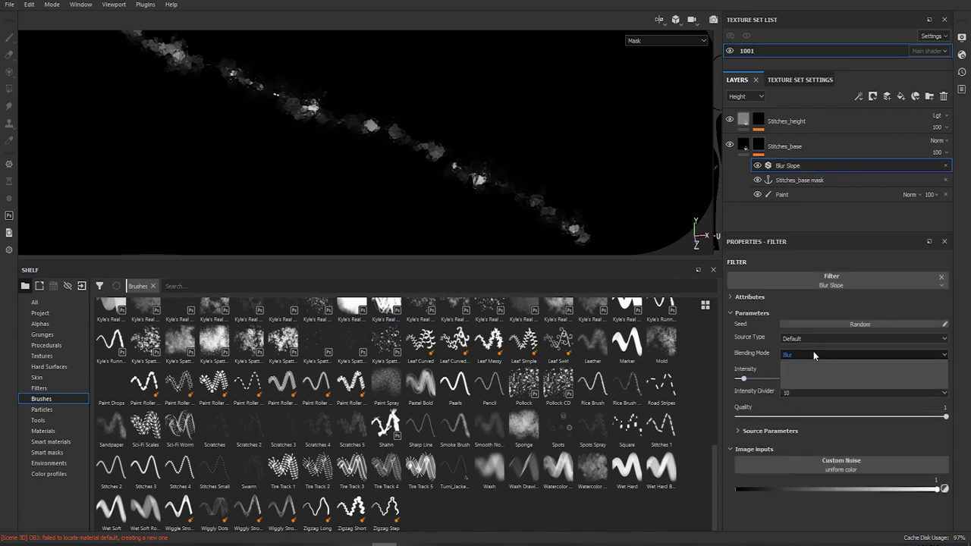
pyautogui.click(796, 377)
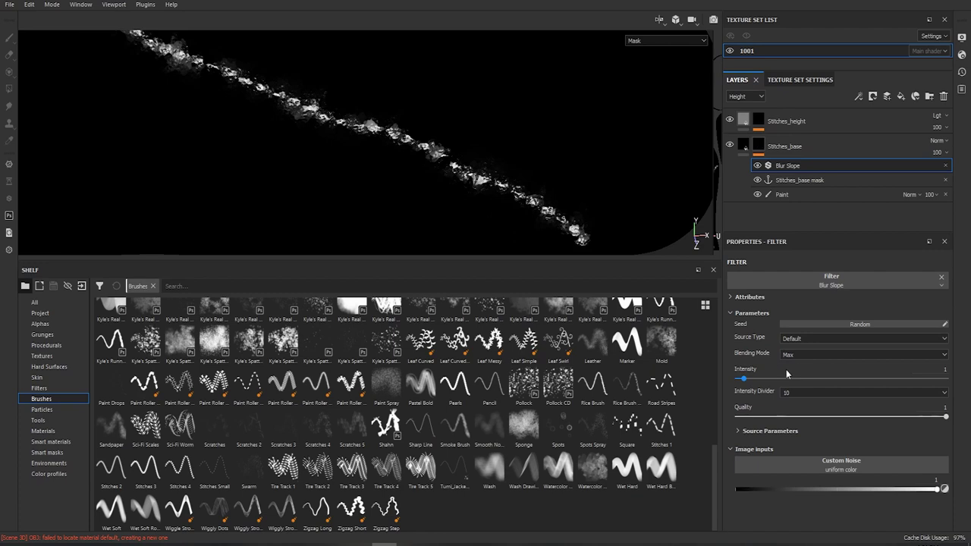
pyautogui.click(789, 392)
pyautogui.click(792, 417)
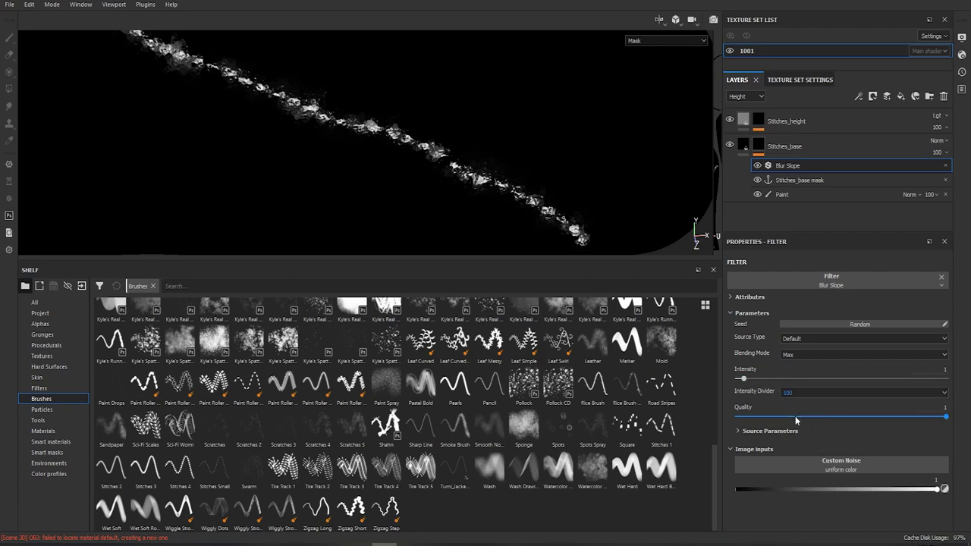
pyautogui.click(744, 431)
pyautogui.moveTo(758, 519); pyautogui.dragTo(754, 519)
pyautogui.moveTo(744, 379); pyautogui.dragTo(757, 379)
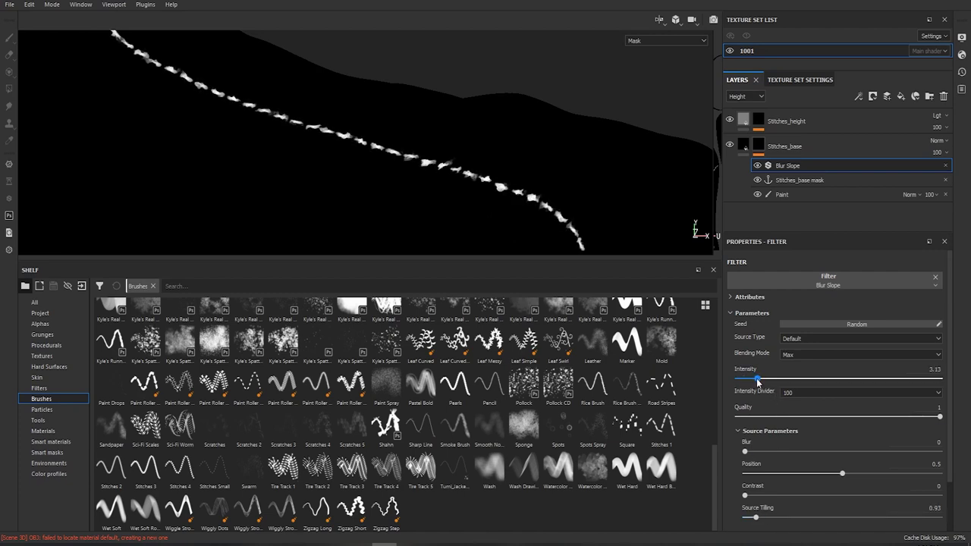
pyautogui.scroll(-2, 401, 165)
pyautogui.scroll(-2, 241, 92)
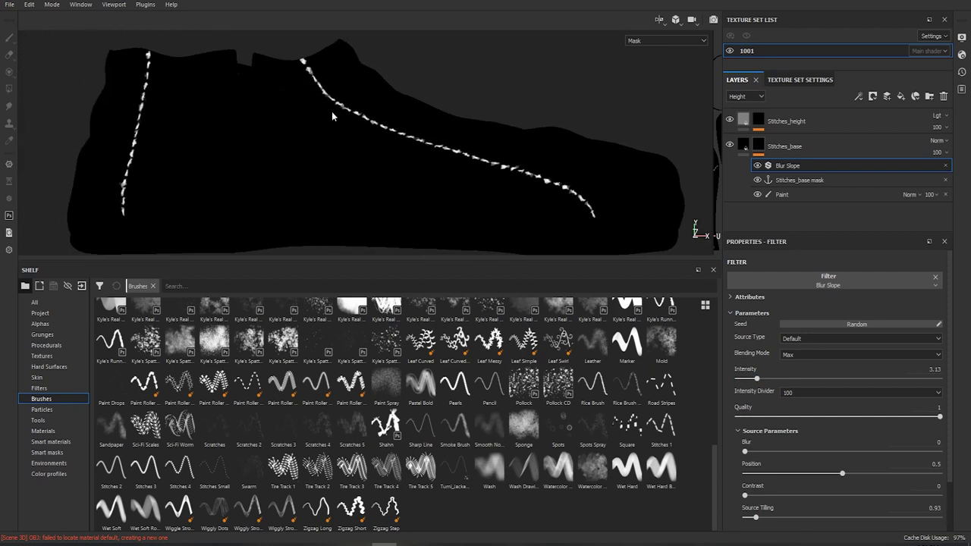
pyautogui.scroll(2, 334, 116)
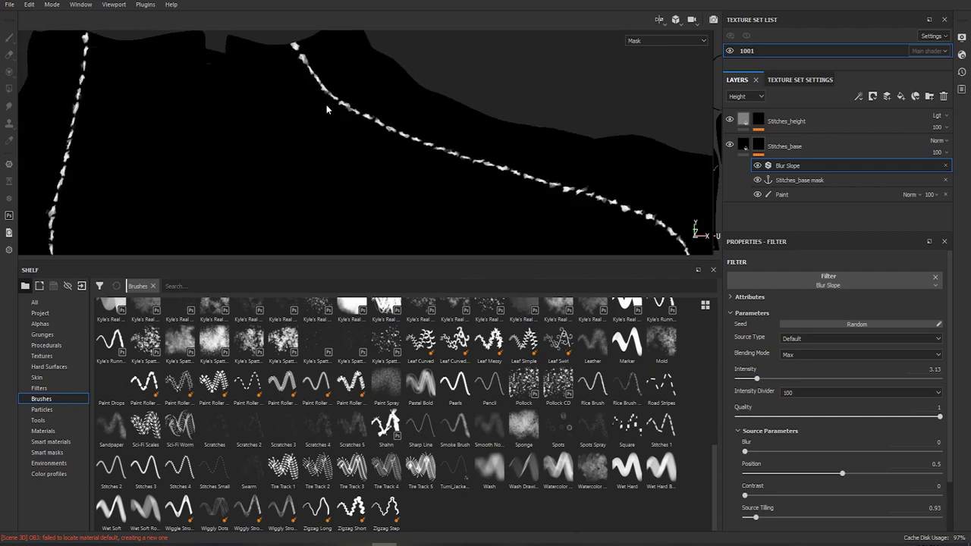
pyautogui.scroll(-3, 326, 105)
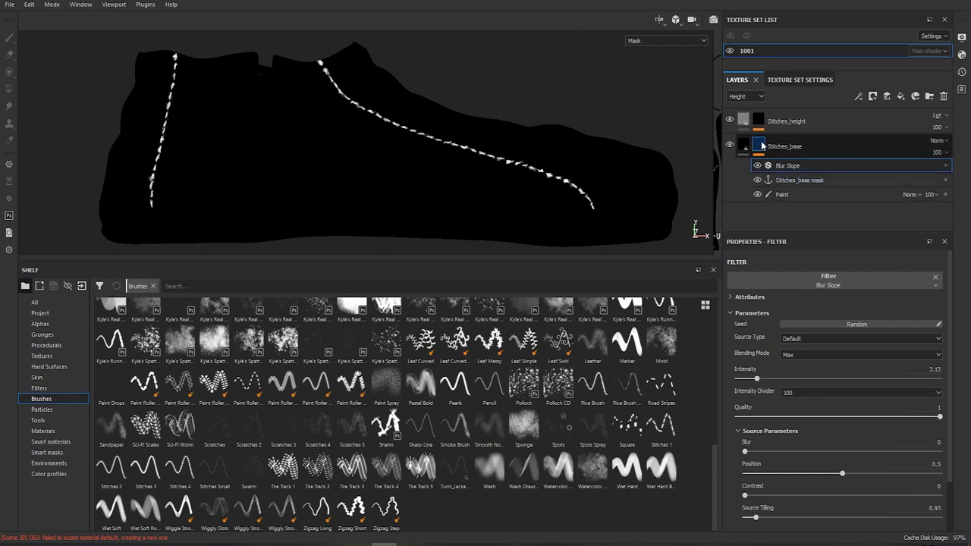
# Step: Add a Blur filter to the Stitches_base mask, stacked above the Blur Slope filter
pyautogui.rightClick(762, 146)
pyautogui.click(757, 145)
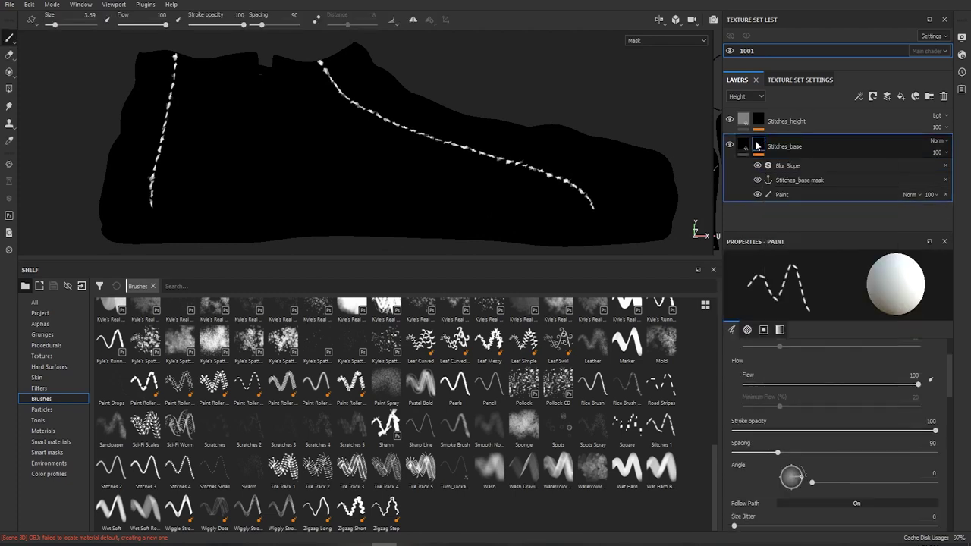
pyautogui.rightClick(756, 145)
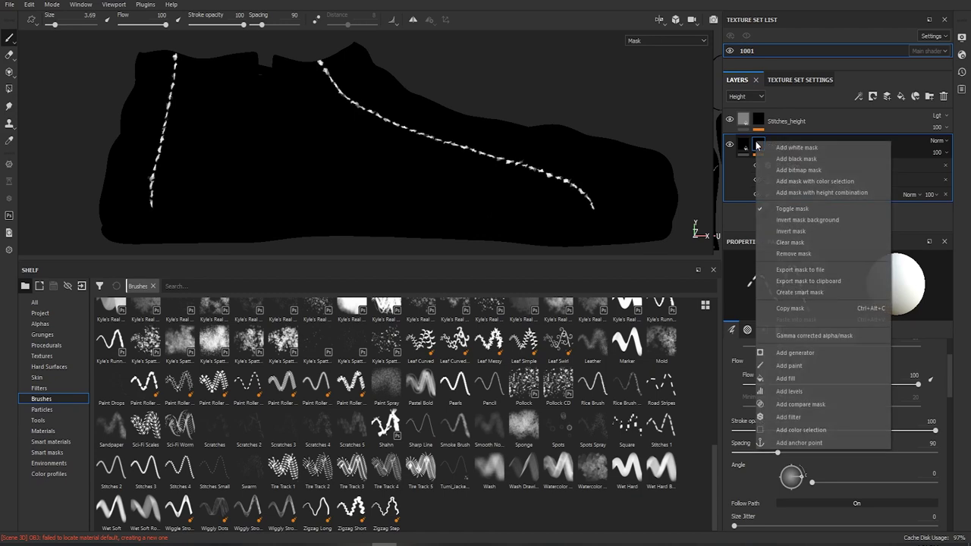
pyautogui.click(815, 416)
pyautogui.click(816, 284)
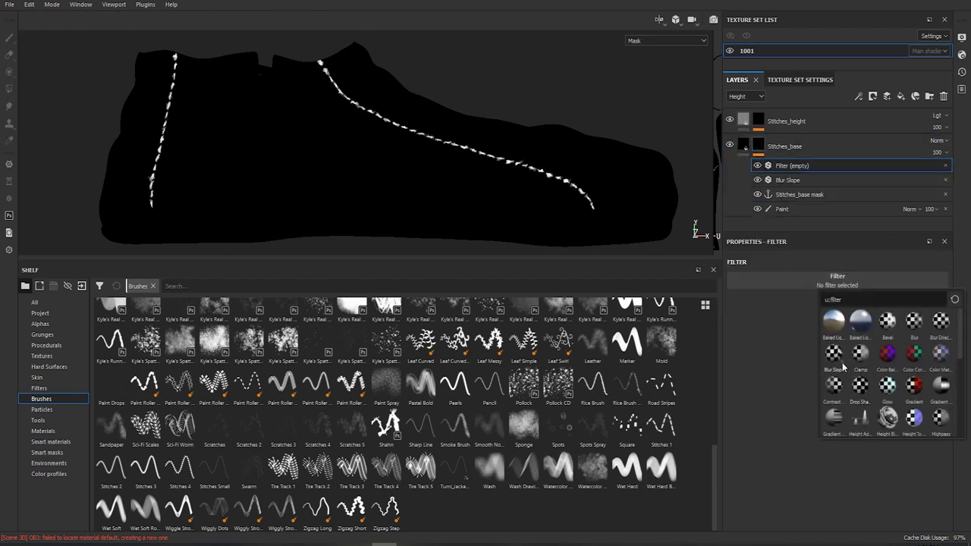
pyautogui.click(916, 326)
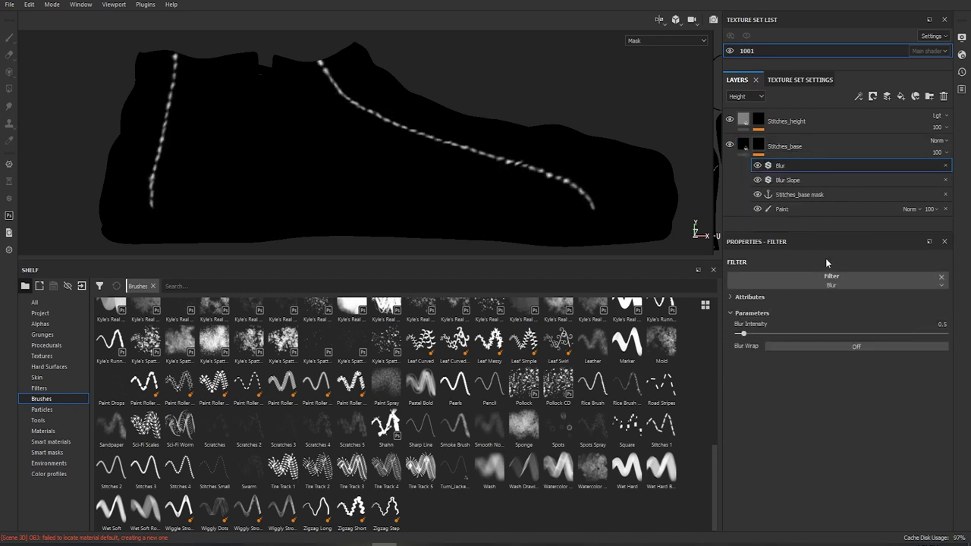
# Step: Display the Stitches_base mask in the viewport to check its softened, blurred stitch dashes
pyautogui.click(813, 196)
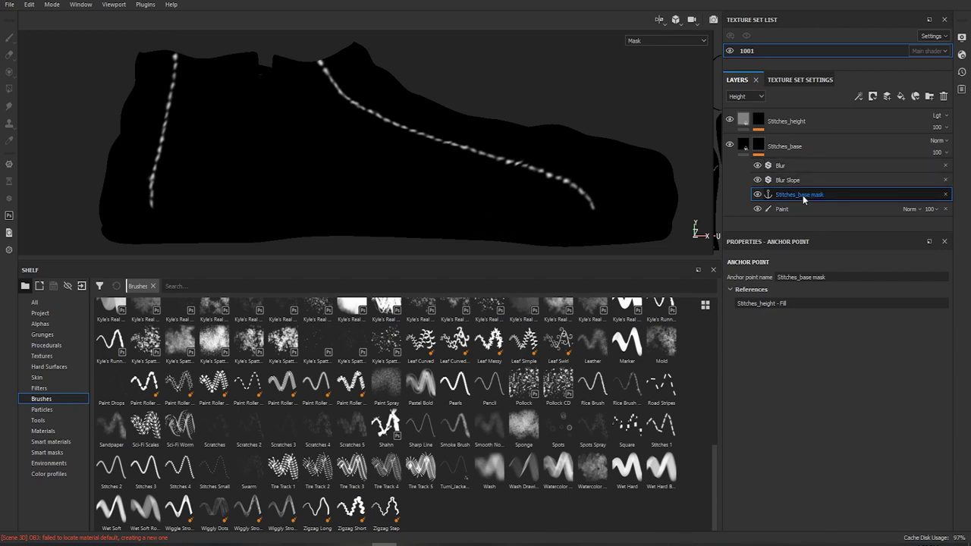
pyautogui.click(759, 121)
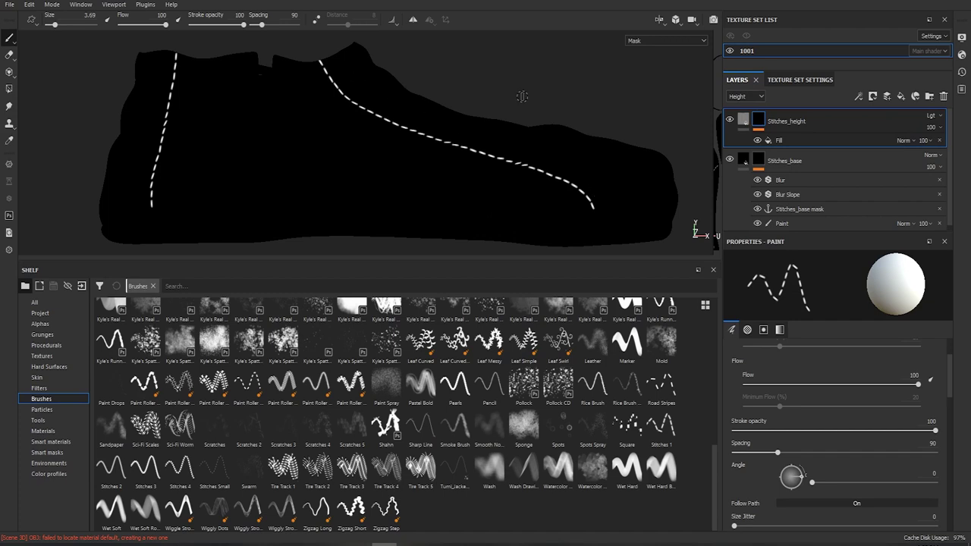
pyautogui.click(781, 161)
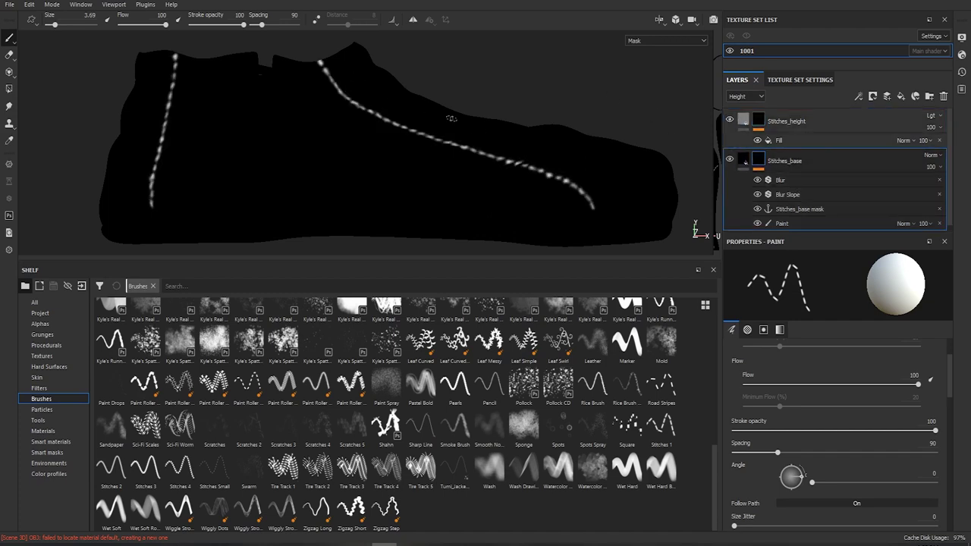
pyautogui.scroll(3, 514, 169)
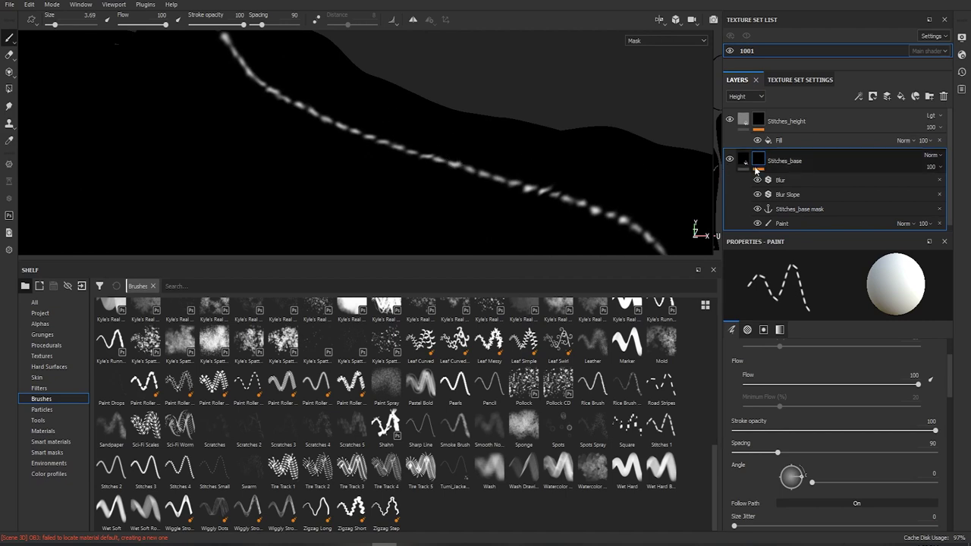
# Step: Return to the shaded material view and orbit the shoe slightly to inspect the stitches
pyautogui.click(744, 160)
pyautogui.scroll(-5, 508, 131)
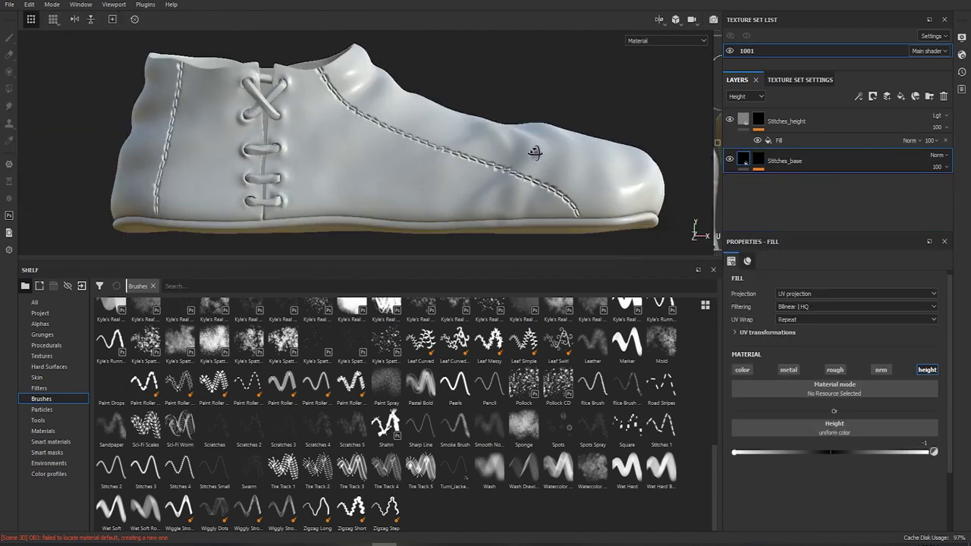
pyautogui.scroll(2, 349, 108)
pyautogui.scroll(5, 350, 108)
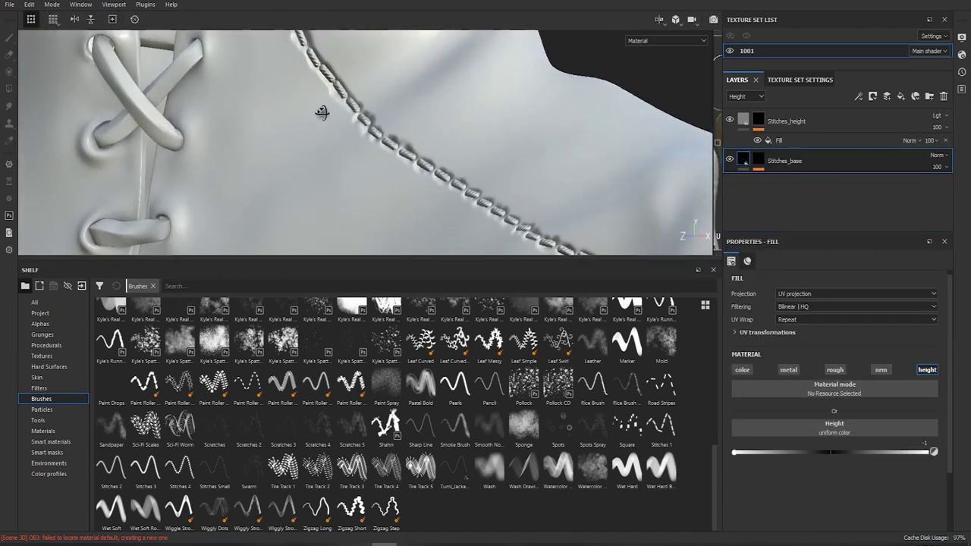
pyautogui.scroll(-6, 419, 127)
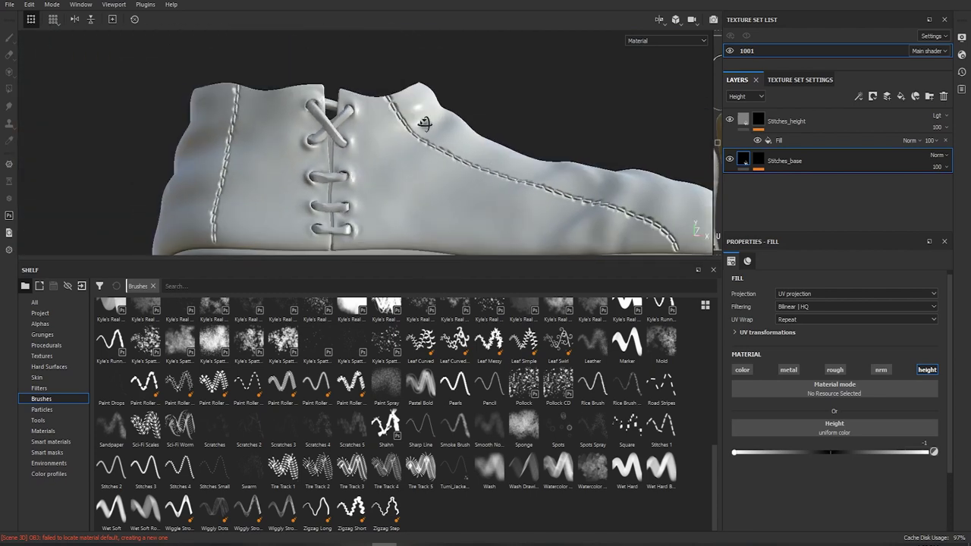
pyautogui.keyDown('alt'); pyautogui.moveTo(507, 149); pyautogui.dragTo(505, 157); pyautogui.keyUp('alt')
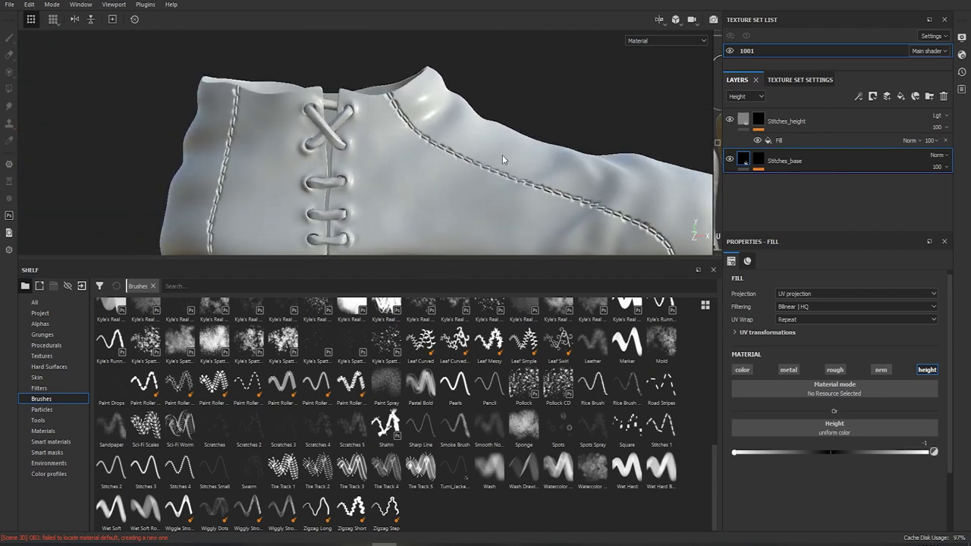
# Step: Add a fill effect on top of the Stitches_base mask
pyautogui.click(760, 160)
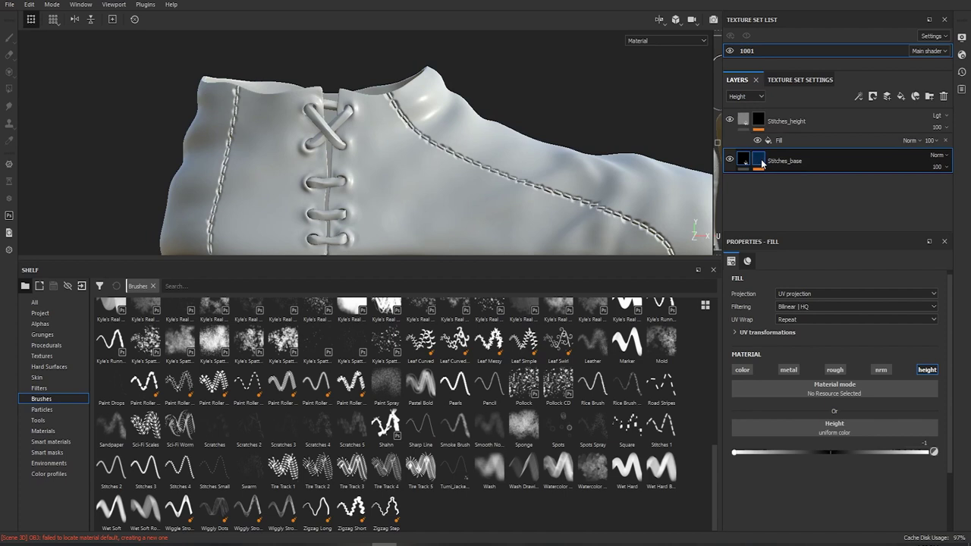
pyautogui.keyDown('alt'); pyautogui.click(761, 161); pyautogui.keyUp('alt')
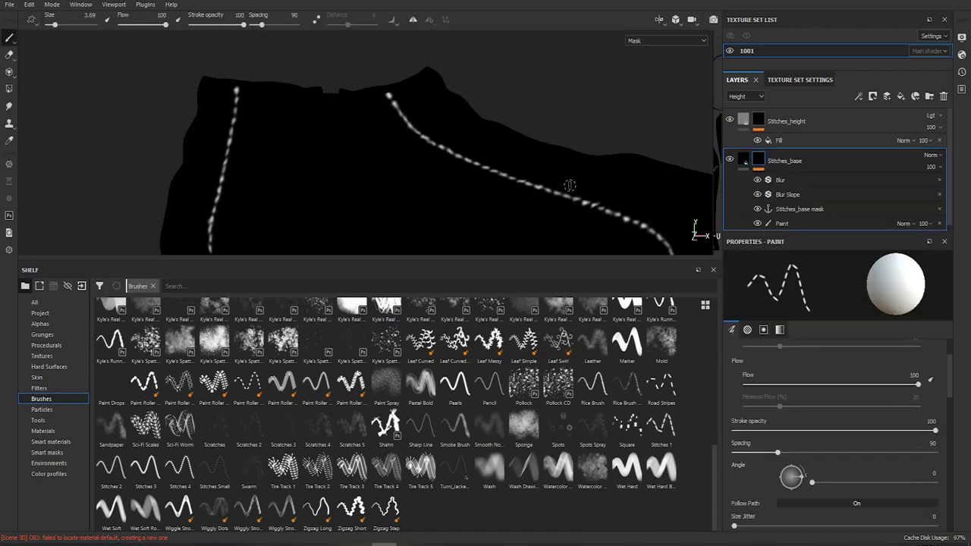
pyautogui.rightClick(761, 161)
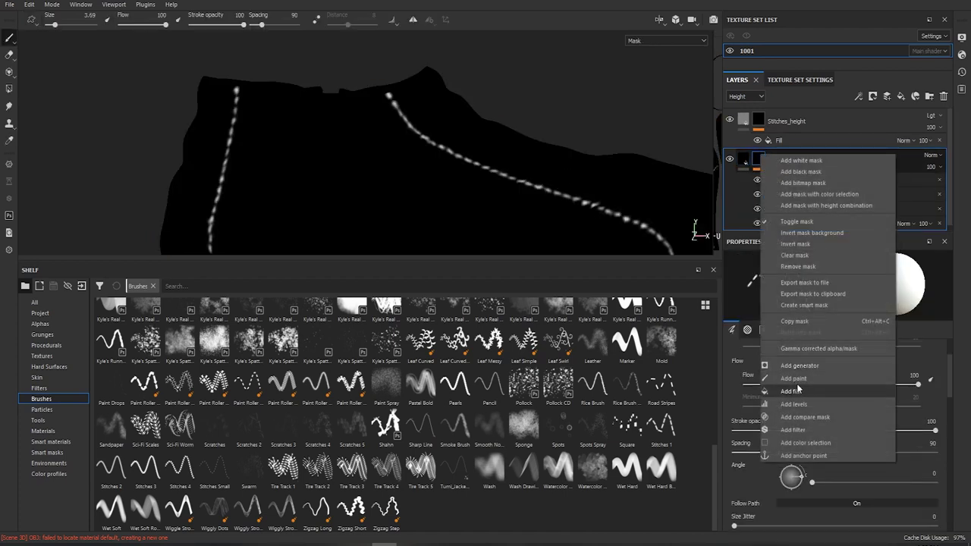
pyautogui.click(814, 387)
pyautogui.keyDown('alt'); pyautogui.click(743, 163); pyautogui.keyUp('alt')
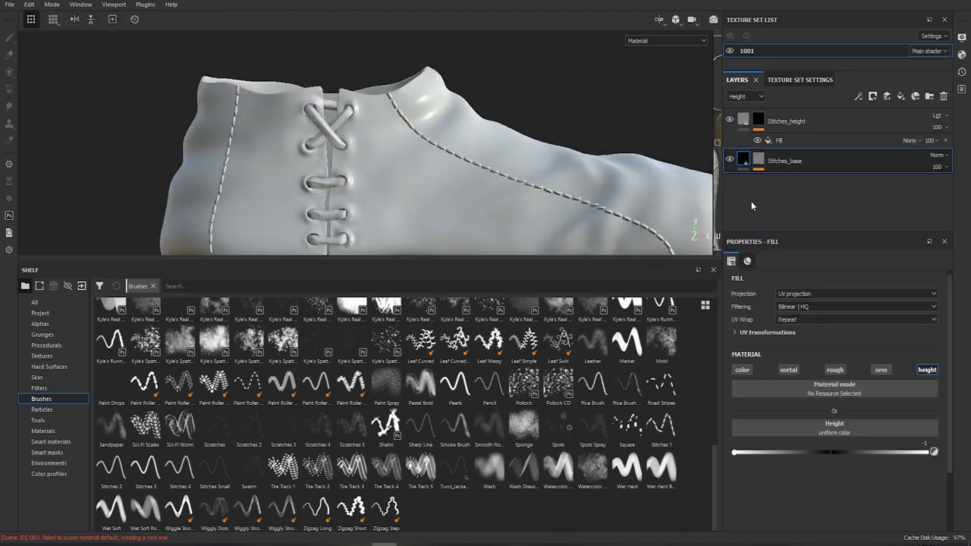
pyautogui.click(758, 160)
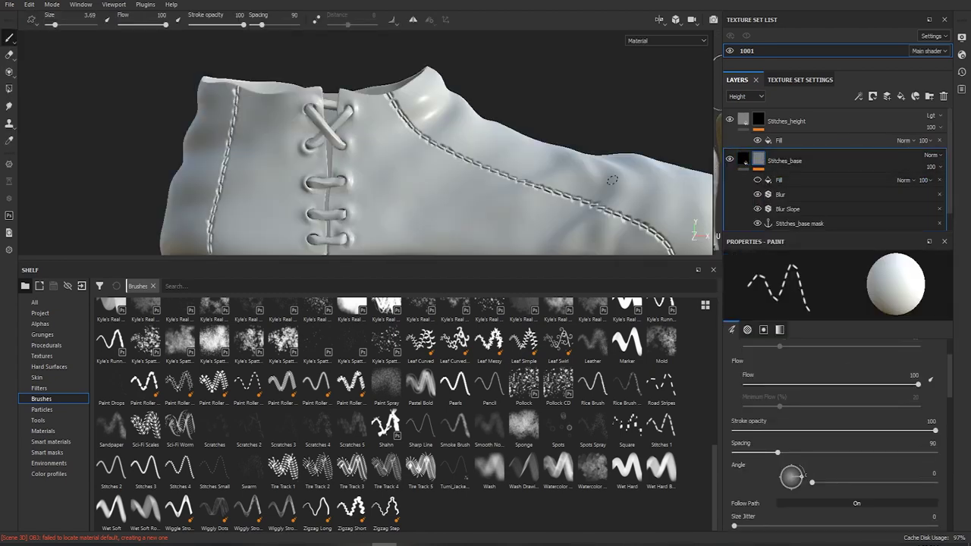
# Step: Hide and re-show the new fill, viewing from a lower side angle, to compare the stitches
pyautogui.scroll(5, 461, 169)
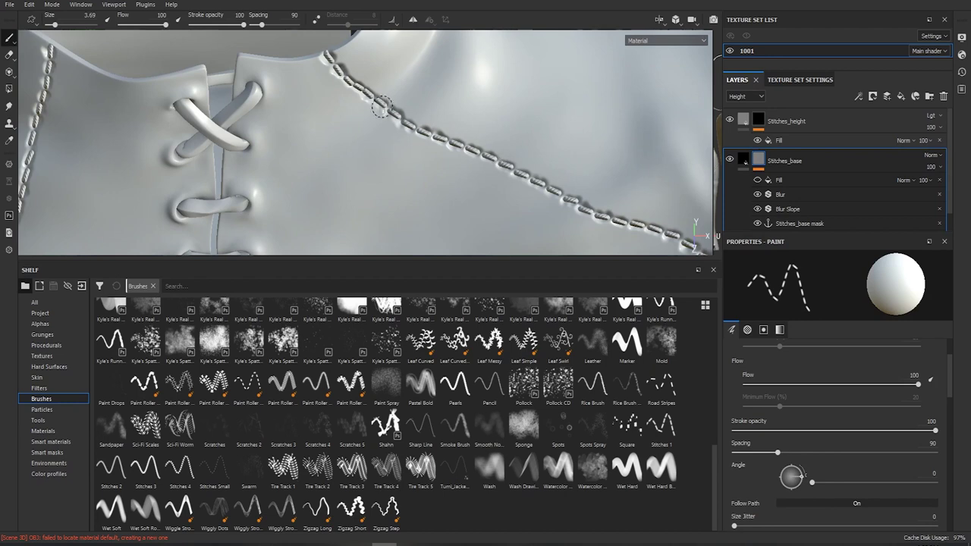
pyautogui.scroll(-3, 364, 97)
pyautogui.click(757, 180)
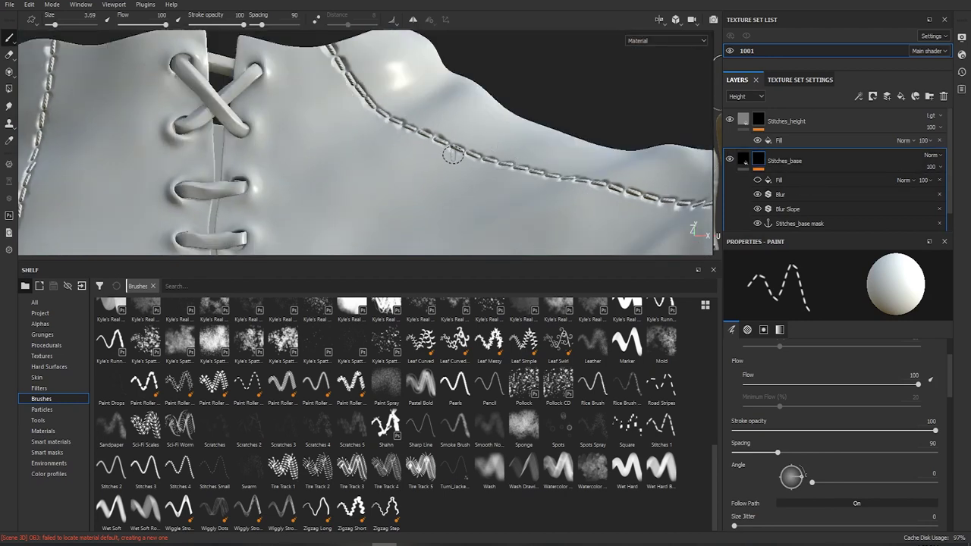
pyautogui.scroll(-4, 452, 154)
pyautogui.keyDown('alt'); pyautogui.moveTo(476, 127); pyautogui.dragTo(505, 152); pyautogui.keyUp('alt')
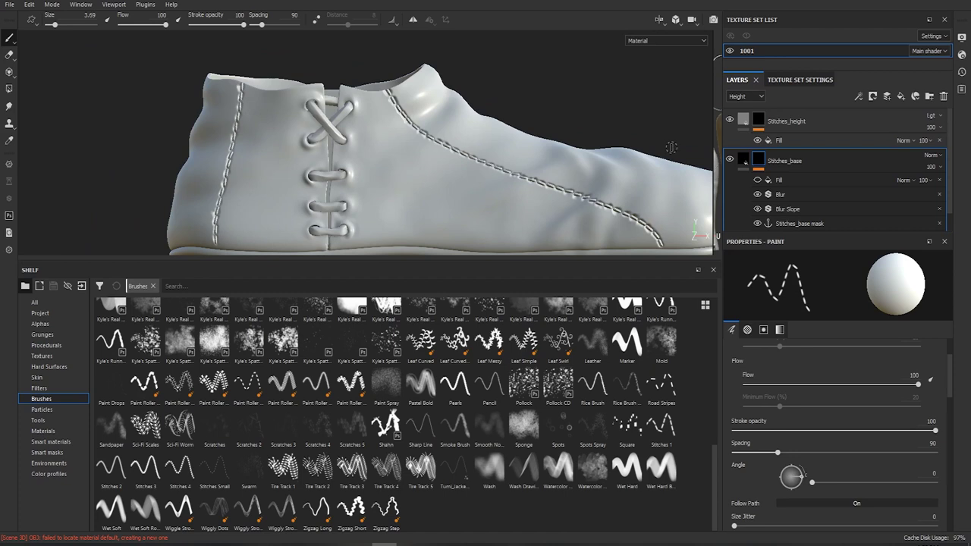
pyautogui.click(757, 180)
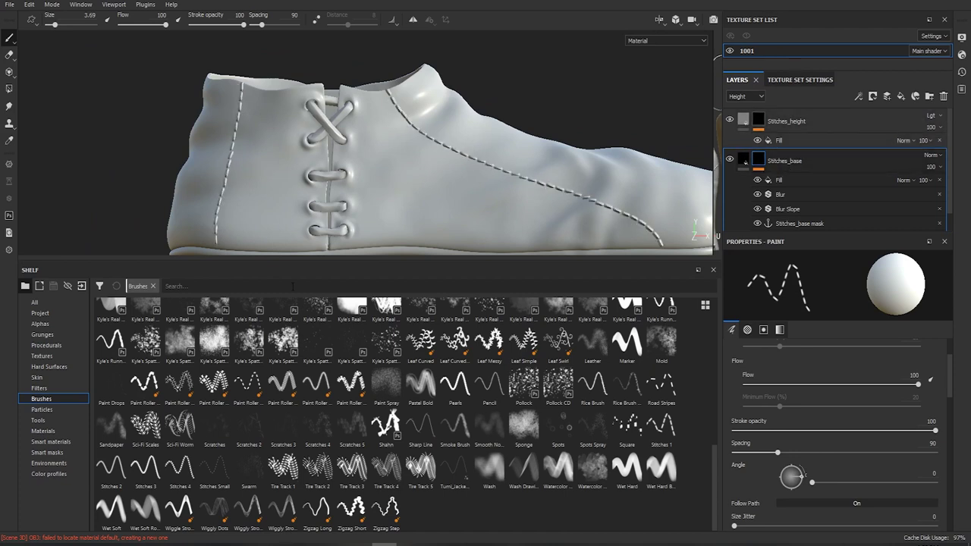
# Step: Put 3D Perlin Noise from the Procedurals shelf into the mask fill's grayscale
pyautogui.click(804, 180)
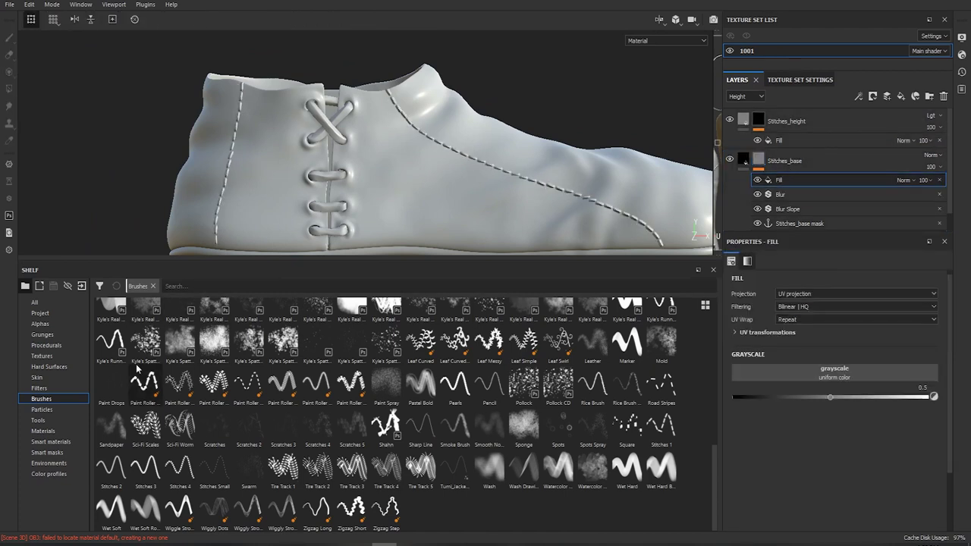
pyautogui.click(47, 345)
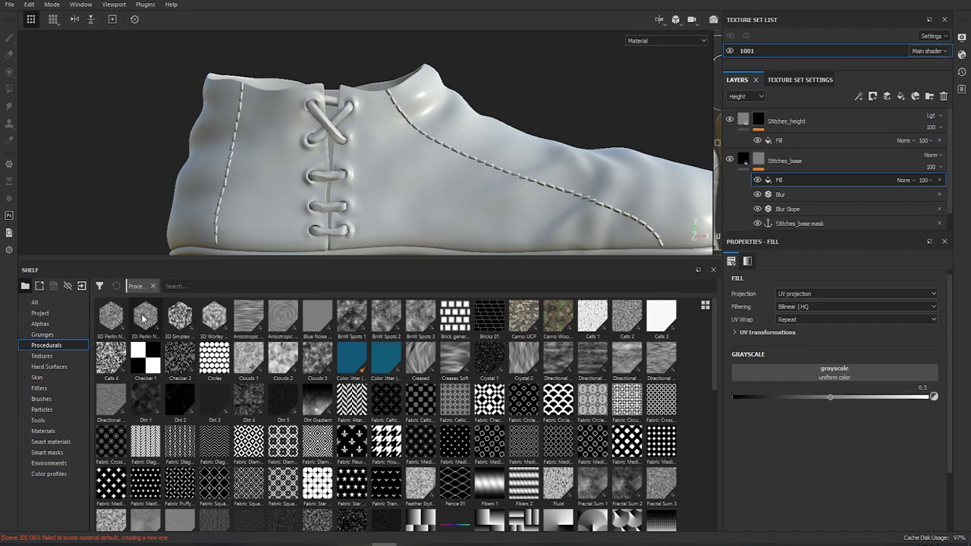
pyautogui.moveTo(116, 322)
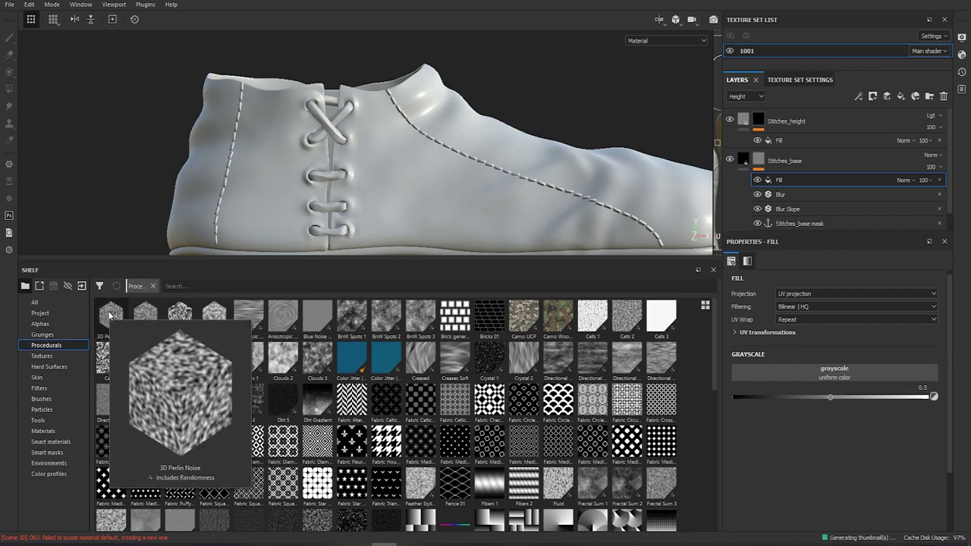
pyautogui.moveTo(116, 322); pyautogui.dragTo(849, 371)
# Step: Check the texture set's baked mesh maps, including the Position map
pyautogui.click(805, 80)
pyautogui.click(737, 79)
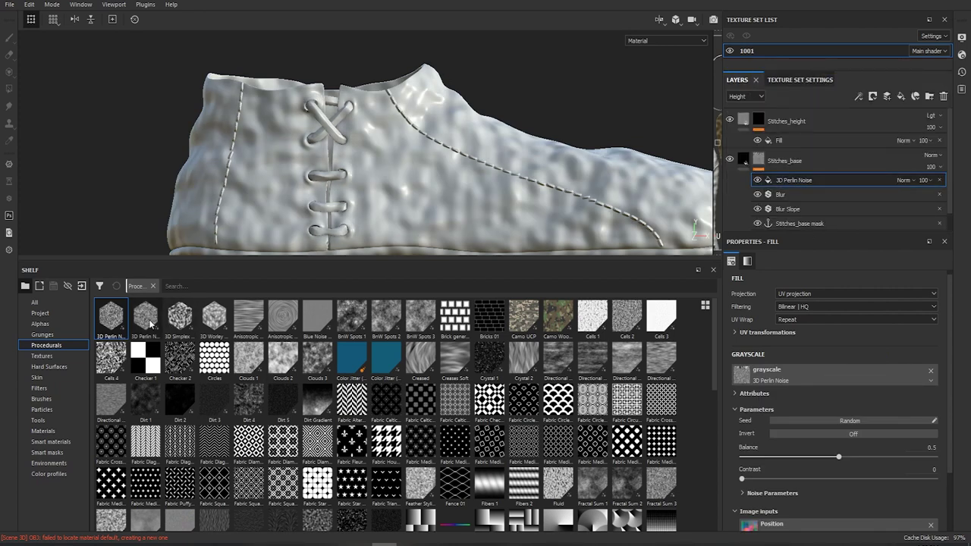
pyautogui.click(781, 82)
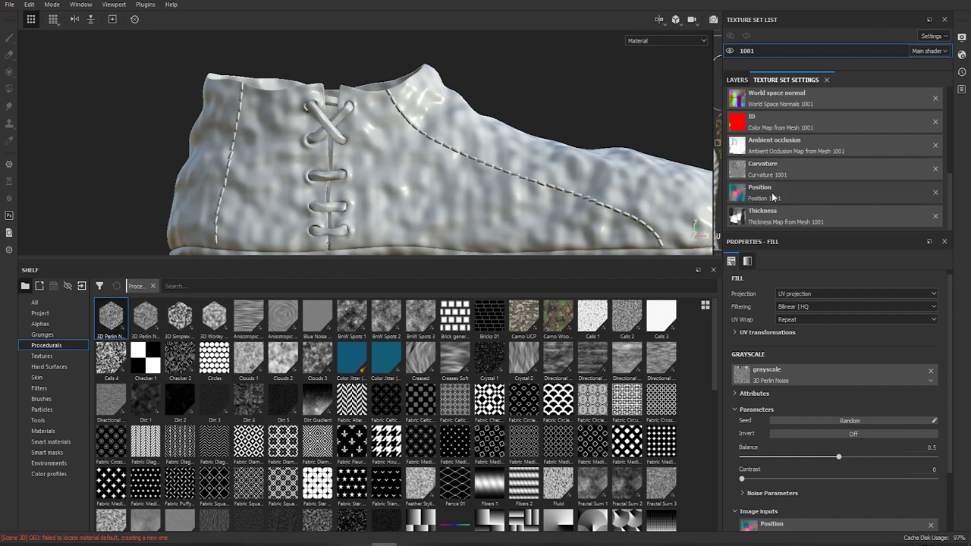
pyautogui.click(737, 79)
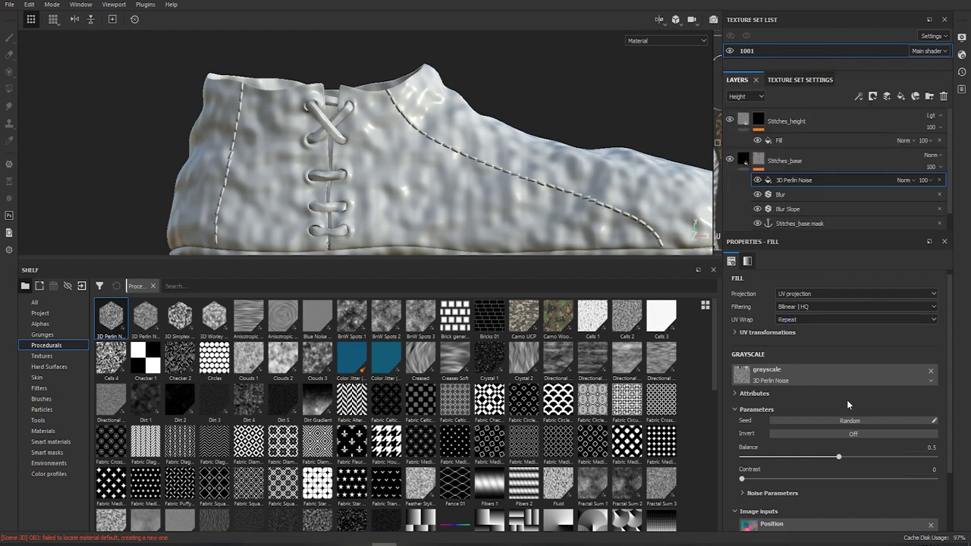
# Step: Raise the Perlin noise Scale to about 42 and view the Stitches_base mask
pyautogui.scroll(-1, 784, 435)
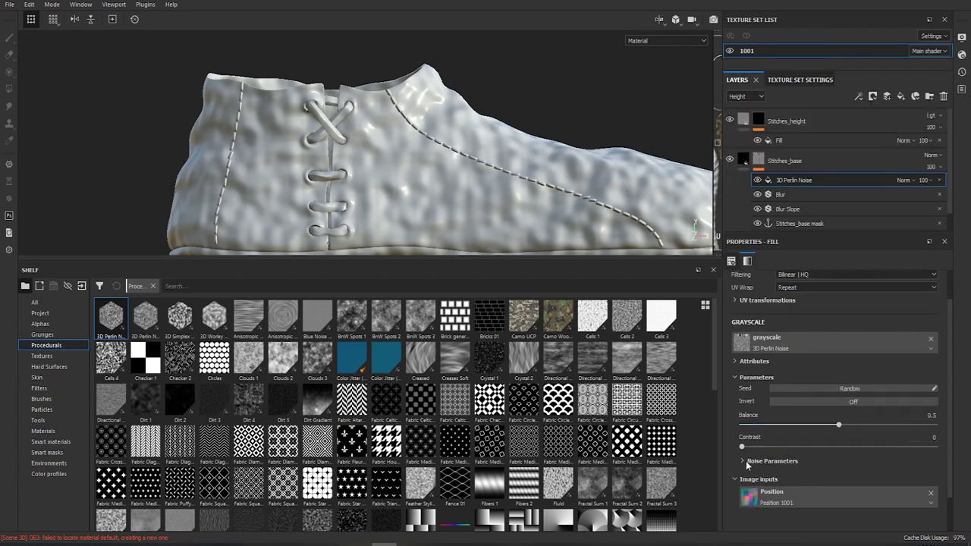
pyautogui.click(747, 461)
pyautogui.moveTo(840, 482); pyautogui.dragTo(870, 485)
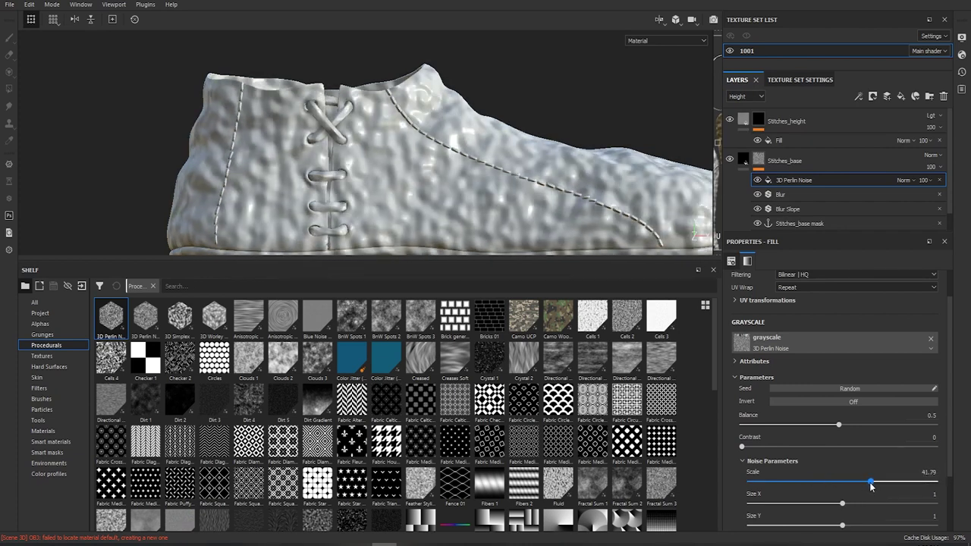
pyautogui.keyDown('alt'); pyautogui.click(759, 160); pyautogui.keyUp('alt')
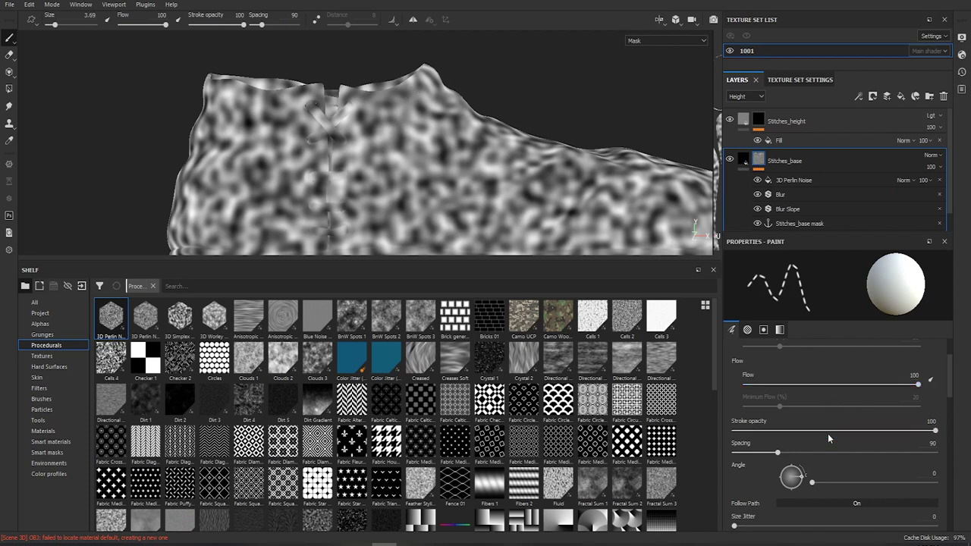
# Step: Set the 3D Perlin Noise fill to scale 43.48, Multiply blending and 50% opacity
pyautogui.scroll(3, 856, 411)
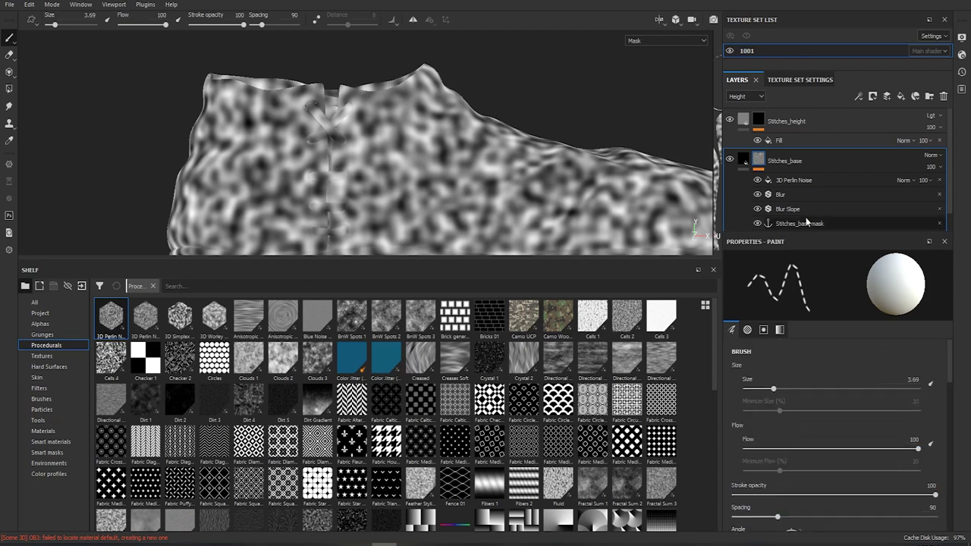
pyautogui.click(789, 180)
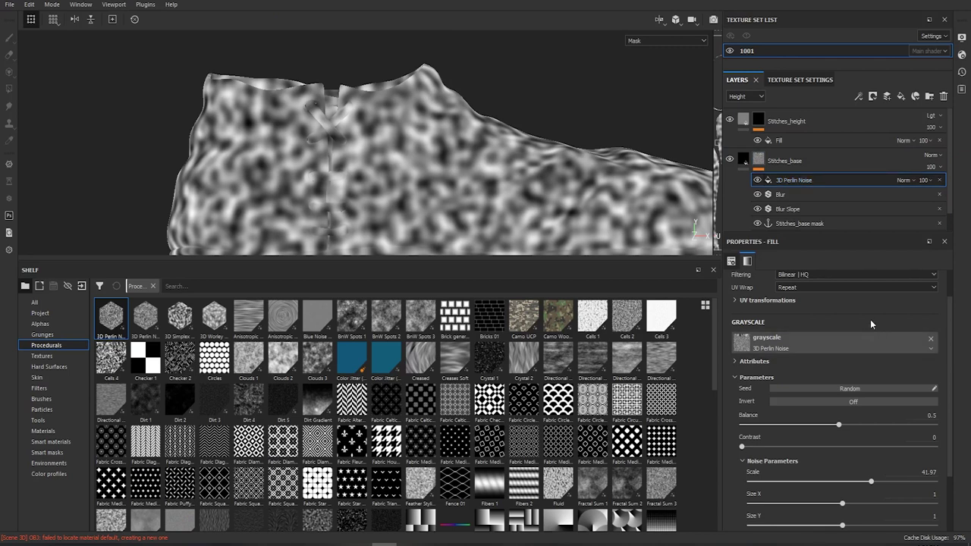
pyautogui.moveTo(871, 482); pyautogui.dragTo(876, 484)
pyautogui.click(902, 180)
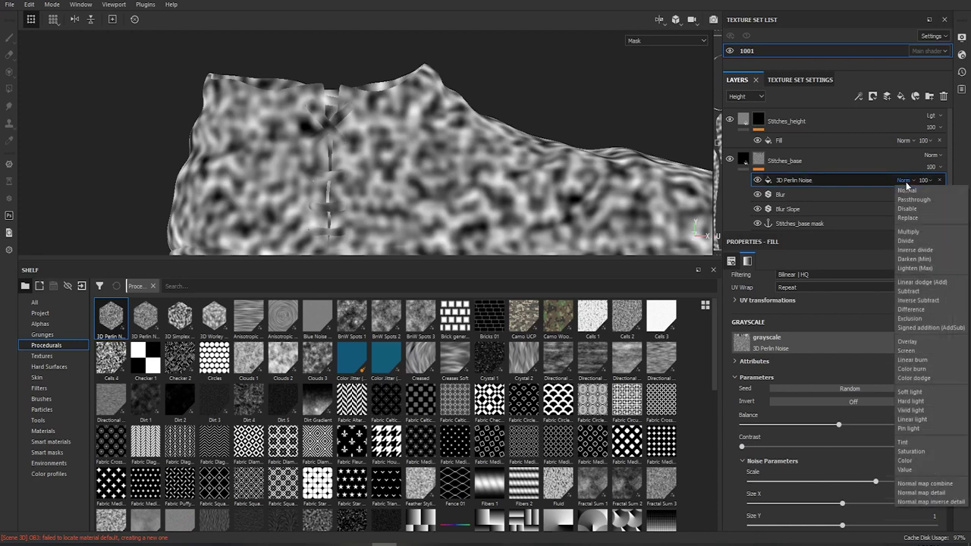
pyautogui.click(909, 232)
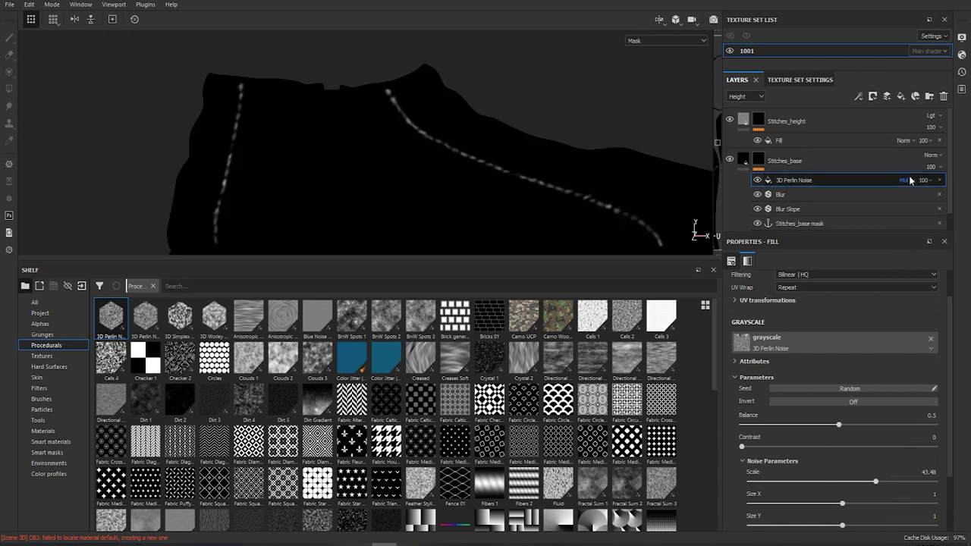
pyautogui.moveTo(960, 199); pyautogui.dragTo(944, 200)
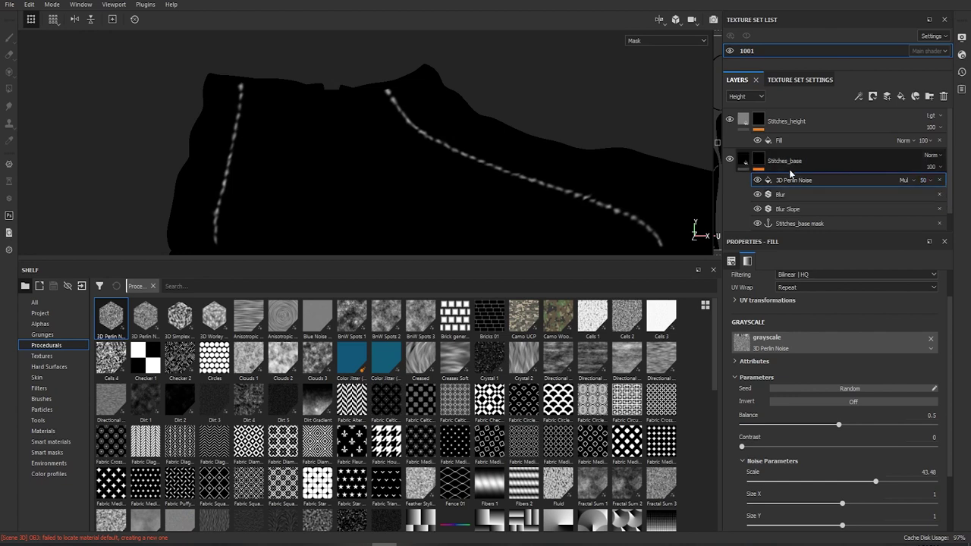
# Step: Return to the Stitches_base material view to see the broken-up stitches
pyautogui.click(747, 157)
pyautogui.scroll(3, 521, 147)
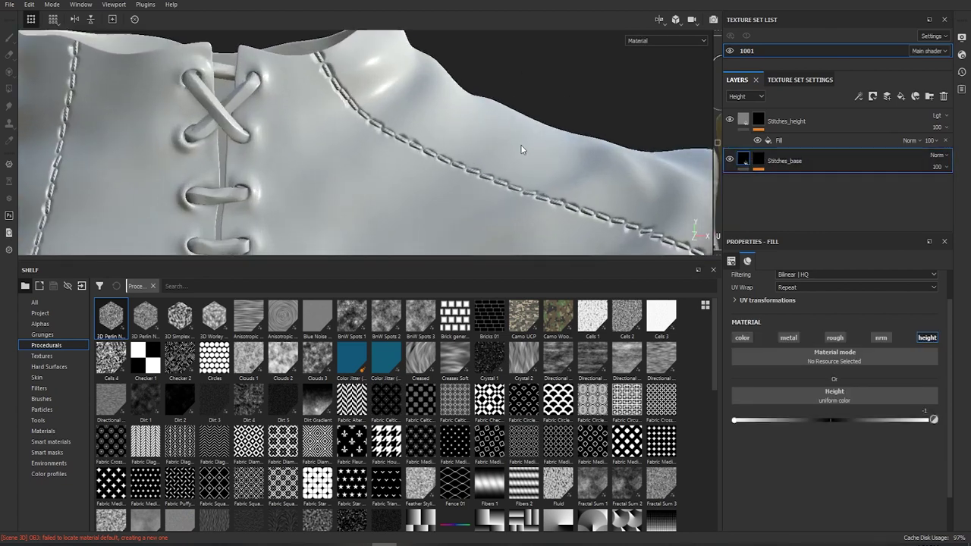
pyautogui.scroll(-2, 523, 190)
pyautogui.scroll(-2, 535, 137)
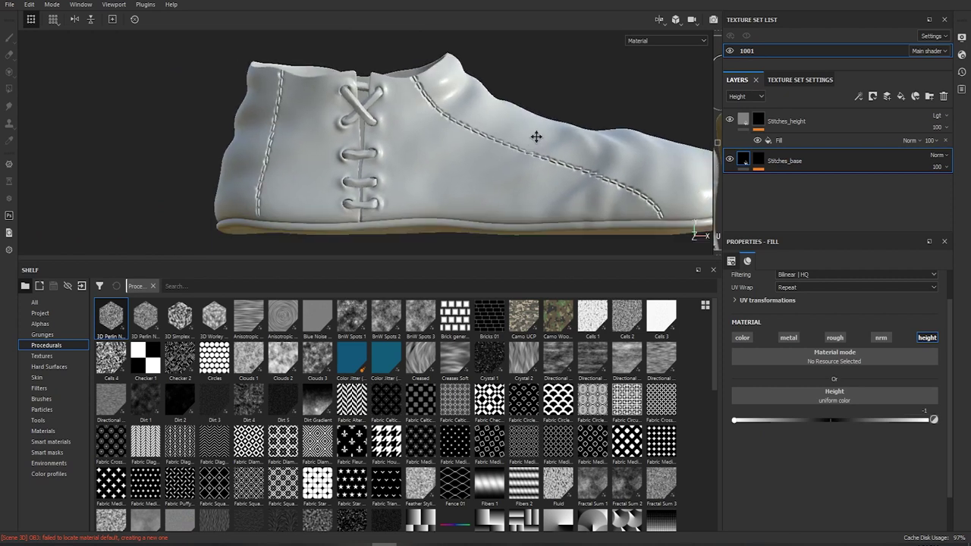
pyautogui.scroll(3, 569, 167)
pyautogui.scroll(-1, 618, 141)
pyautogui.scroll(1, 581, 138)
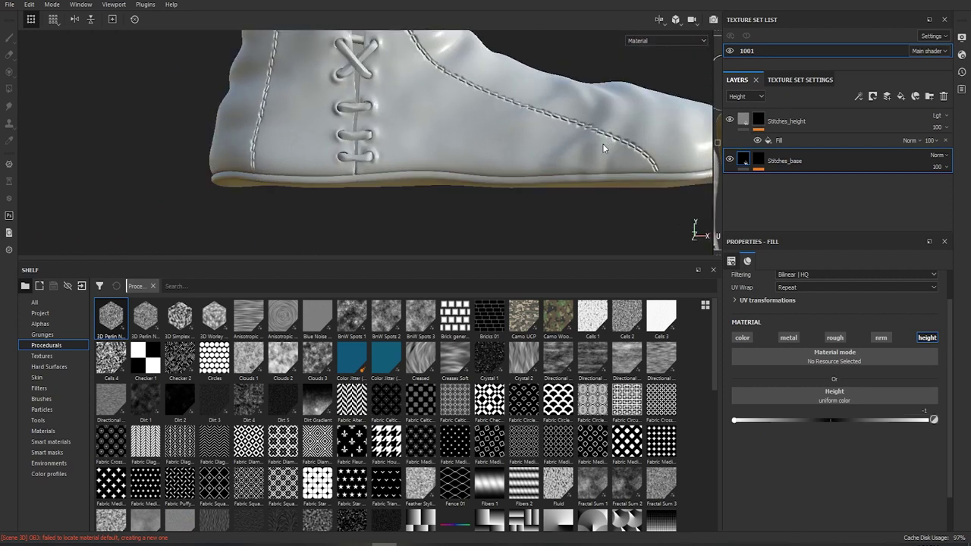
pyautogui.scroll(-2, 561, 165)
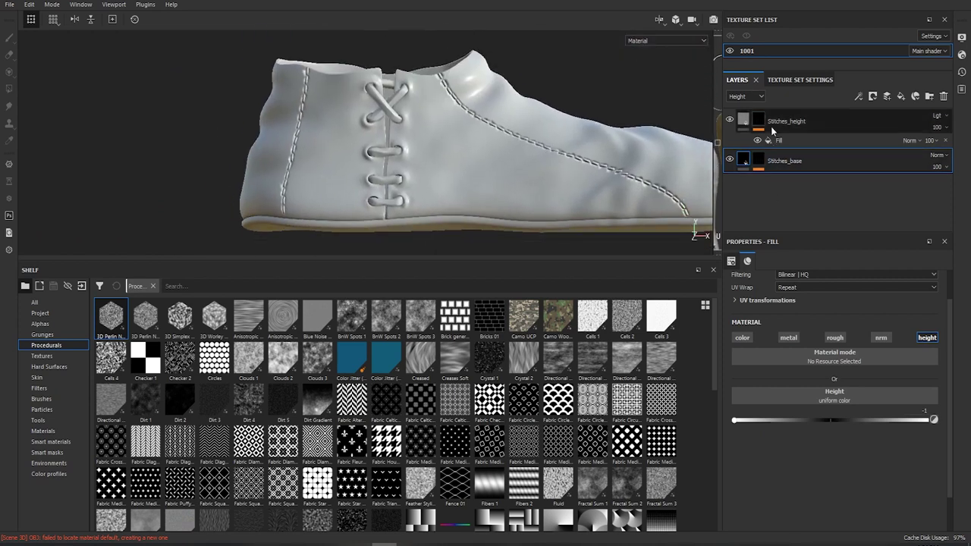
# Step: Paint an L-shaped stitch line in the Stitches_base mask's Paint layer, then undo it
pyautogui.click(758, 166)
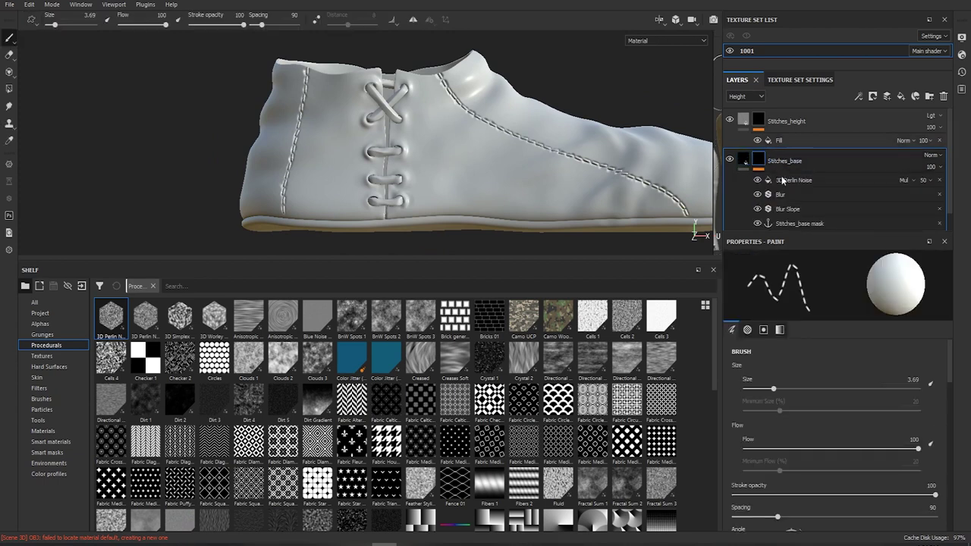
pyautogui.scroll(-1, 795, 223)
pyautogui.click(800, 212)
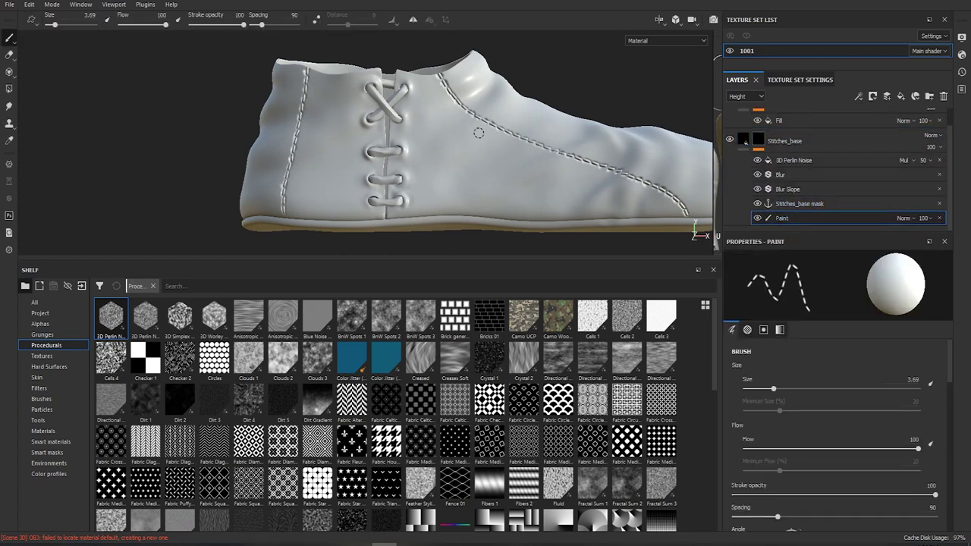
pyautogui.moveTo(478, 133)
pyautogui.mouseDown()
pyautogui.moveTo(418, 172)
pyautogui.moveTo(448, 151)
pyautogui.moveTo(490, 170)
pyautogui.mouseUp()
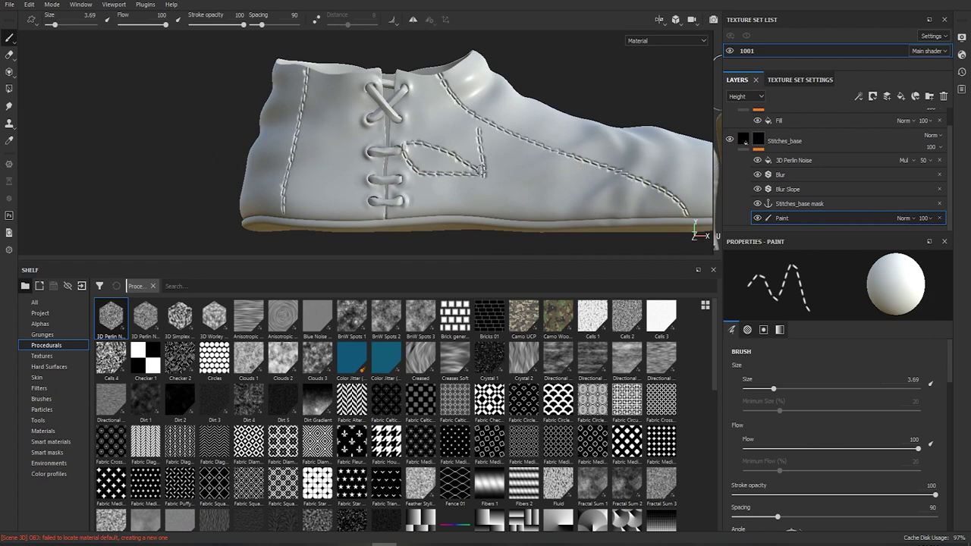
pyautogui.scroll(3, 485, 170)
pyautogui.scroll(-2, 507, 172)
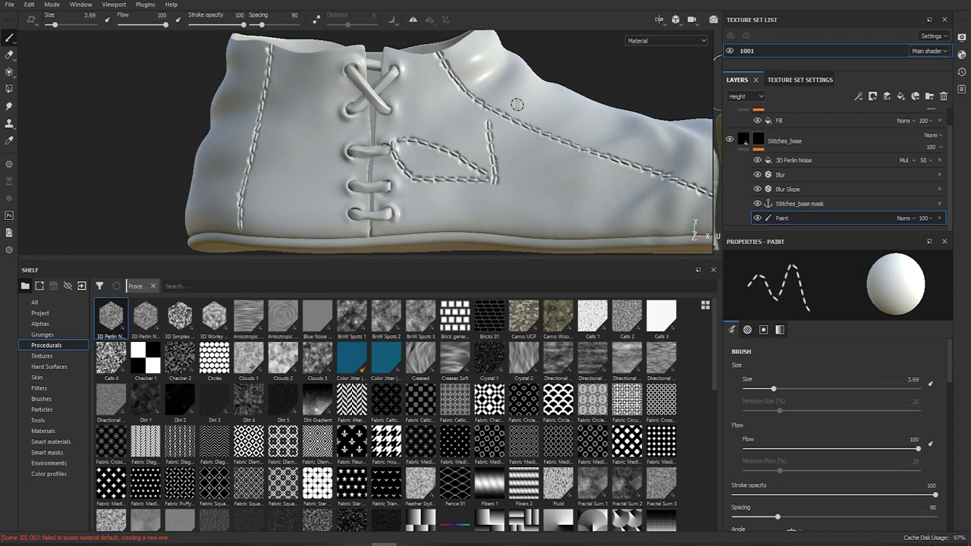
pyautogui.hotkey('ctrl', 'z')
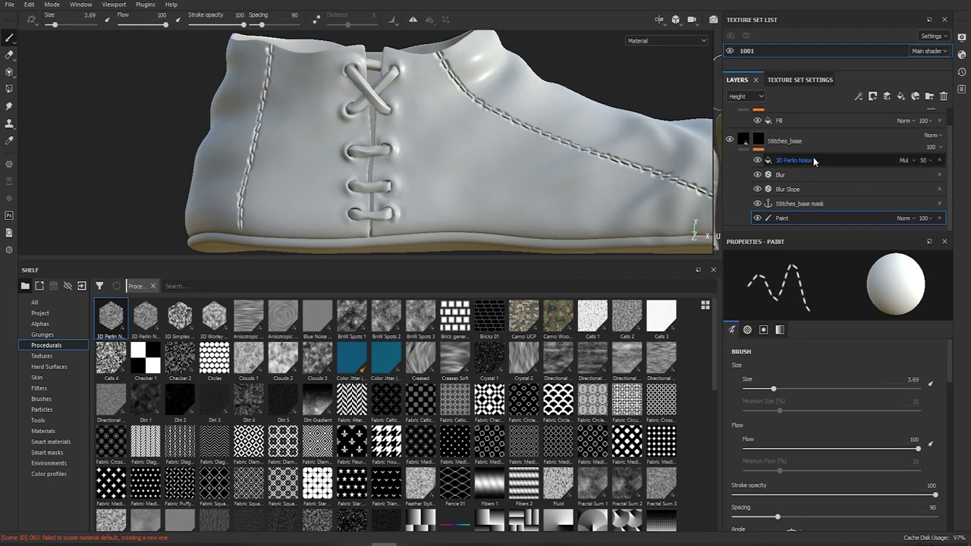
pyautogui.scroll(1, 746, 157)
# Step: Paint a leaf-shaped stitch outline on the shoe side with the Stitches Small brush
pyautogui.click(789, 140)
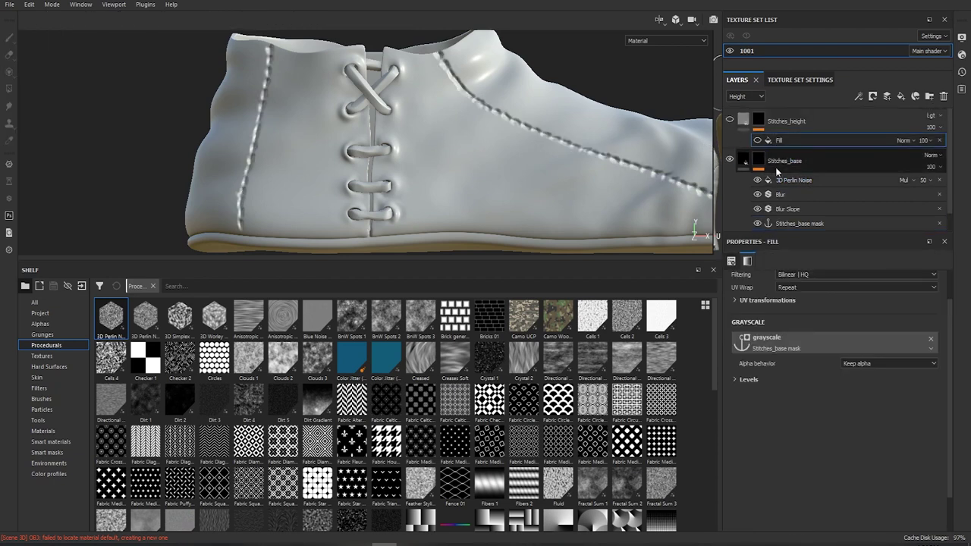
pyautogui.scroll(-1, 781, 216)
pyautogui.click(781, 217)
pyautogui.moveTo(485, 138)
pyautogui.mouseDown()
pyautogui.moveTo(563, 201)
pyautogui.moveTo(457, 164)
pyautogui.moveTo(526, 171)
pyautogui.moveTo(499, 161)
pyautogui.moveTo(557, 136)
pyautogui.mouseUp()
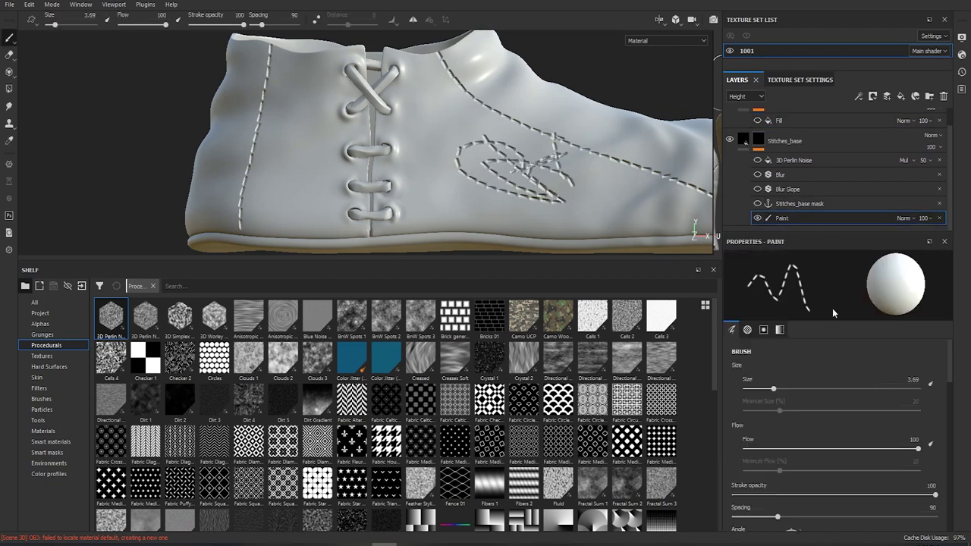
pyautogui.press('ctrl')
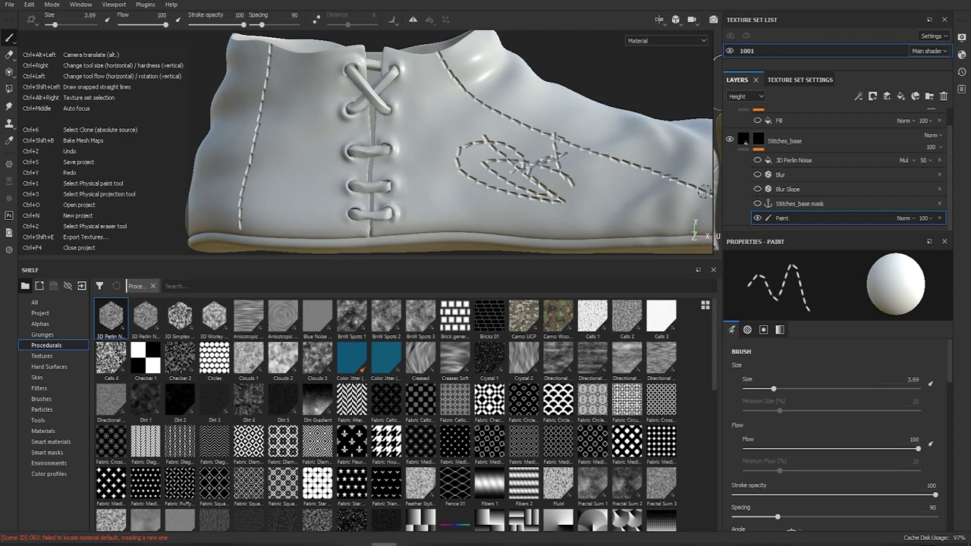
pyautogui.scroll(1, 762, 144)
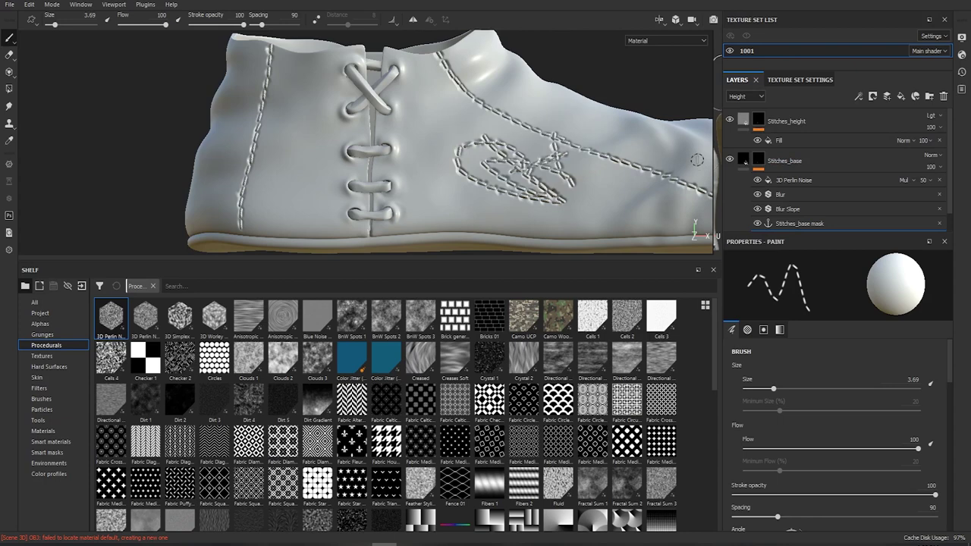
pyautogui.press('ctrl')
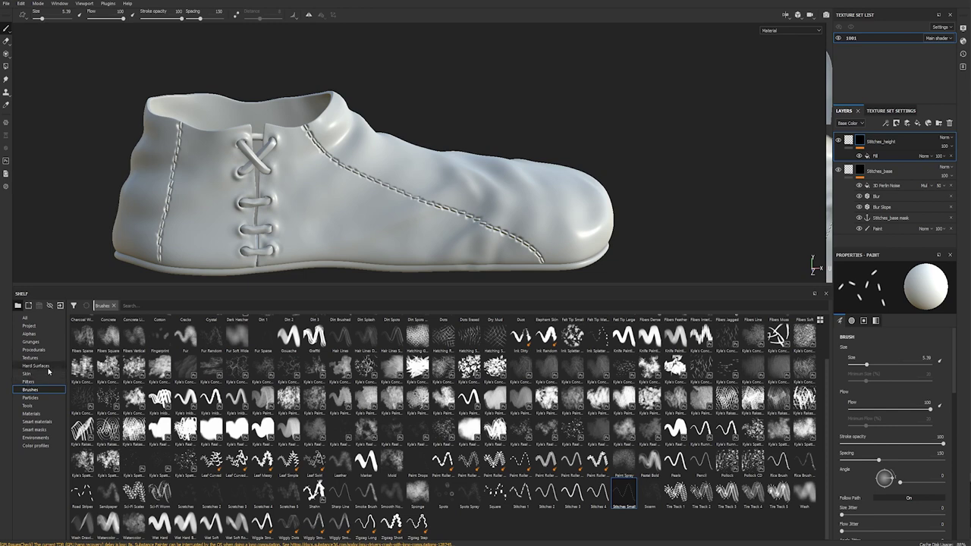
# Step: Add Leather bag and then Fabric Rough Aligned material layers from the Materials shelf
pyautogui.click(39, 413)
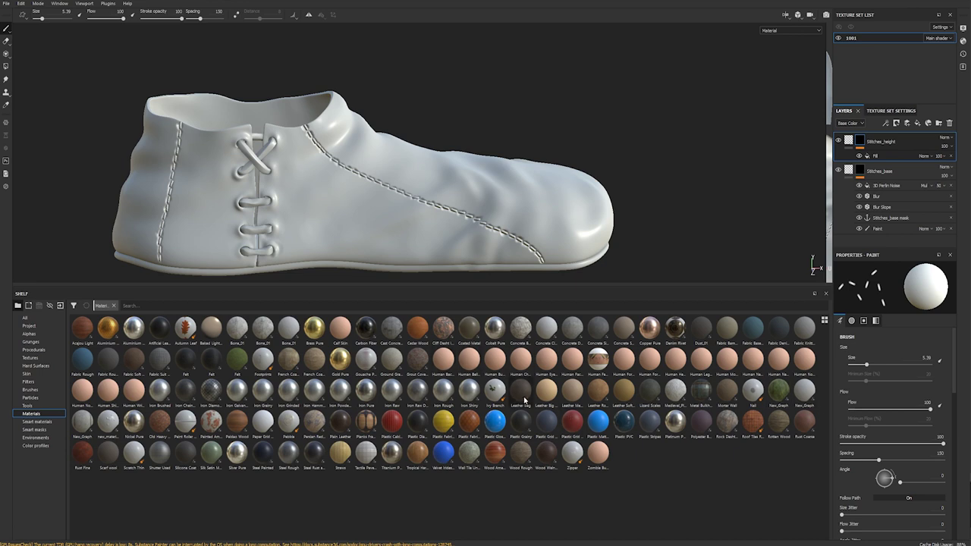
pyautogui.moveTo(520, 398); pyautogui.dragTo(911, 140)
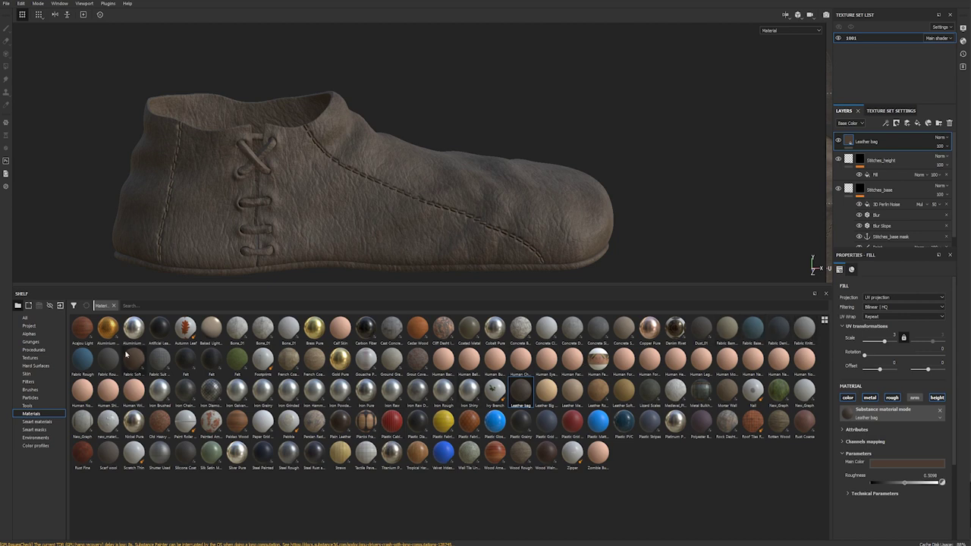
pyautogui.moveTo(102, 357)
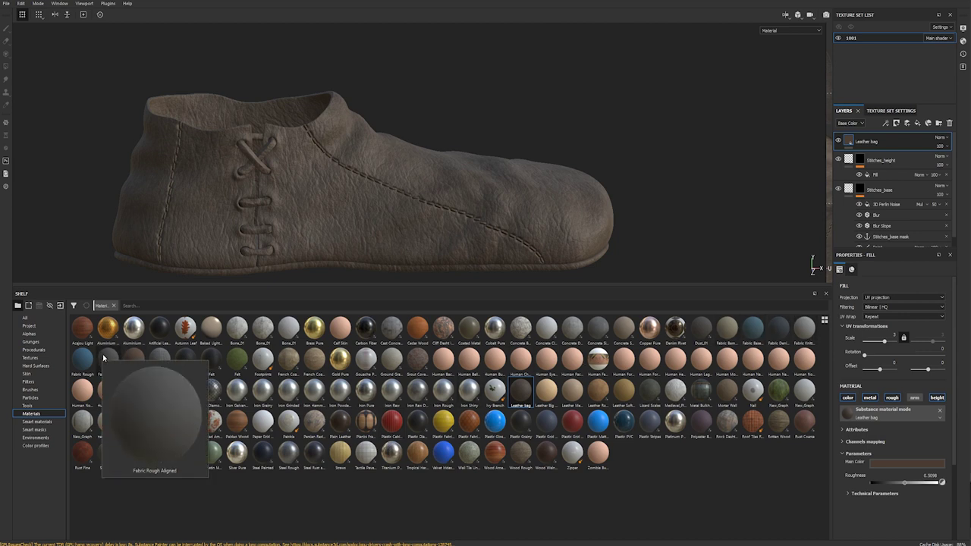
pyautogui.moveTo(104, 357); pyautogui.dragTo(895, 138)
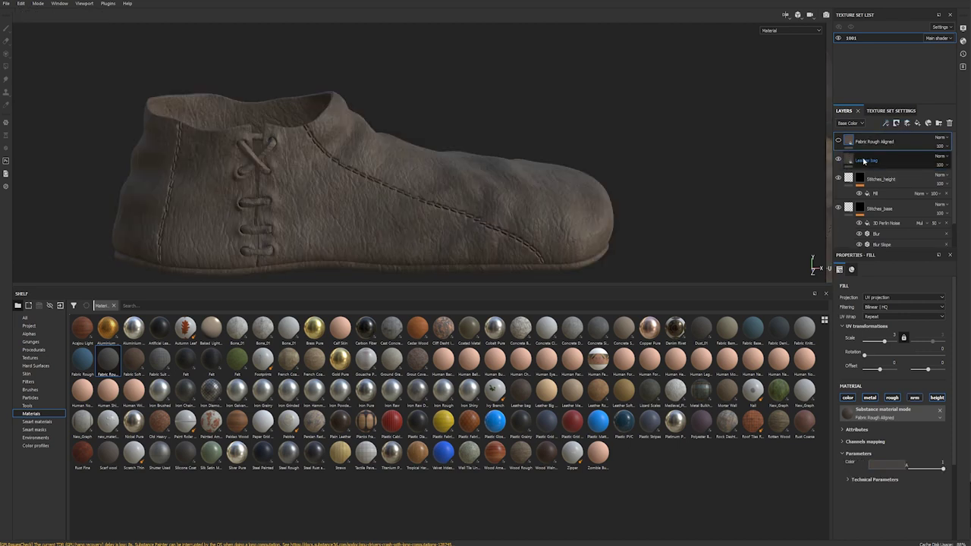
# Step: Give Leather bag a black mask with a fill driven by the Stitches_base mask anchor
pyautogui.rightClick(872, 160)
pyautogui.click(889, 172)
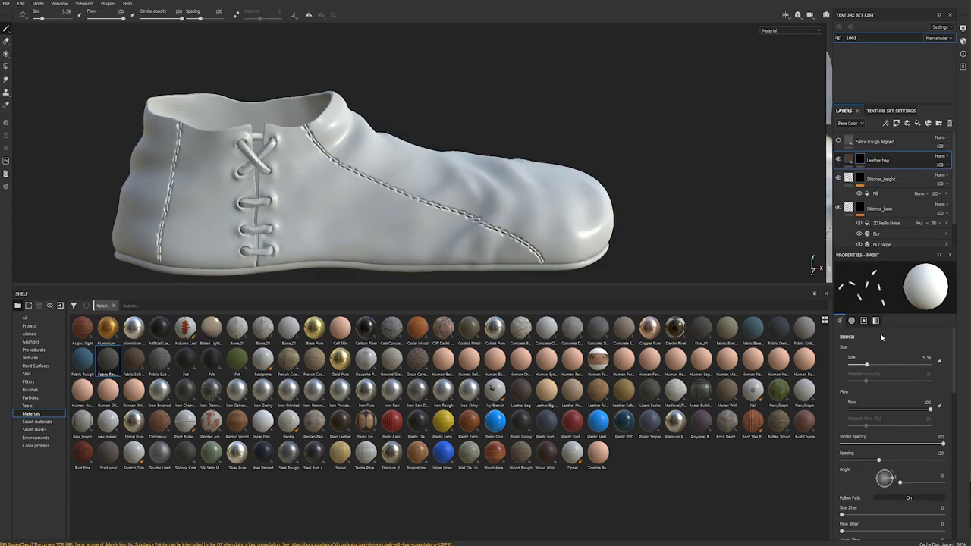
pyautogui.rightClick(863, 157)
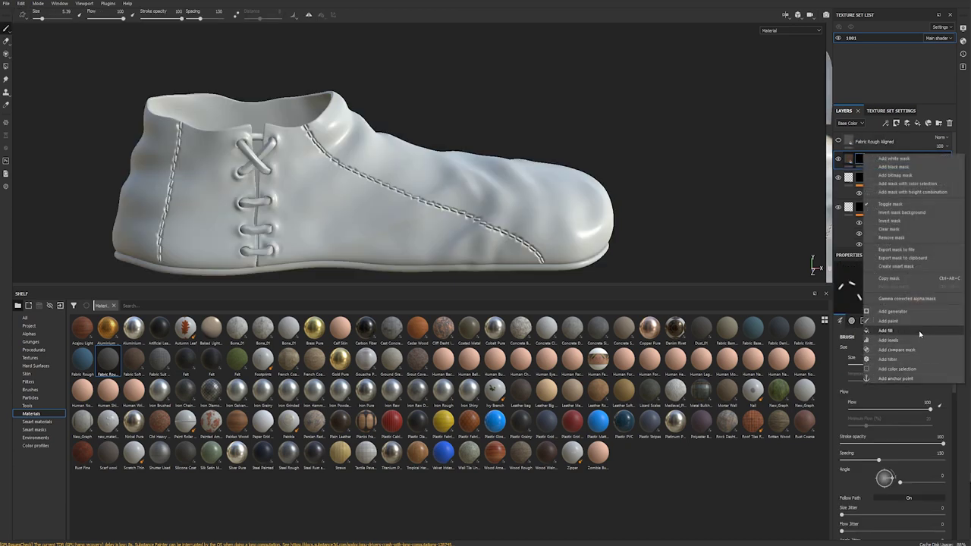
pyautogui.click(886, 331)
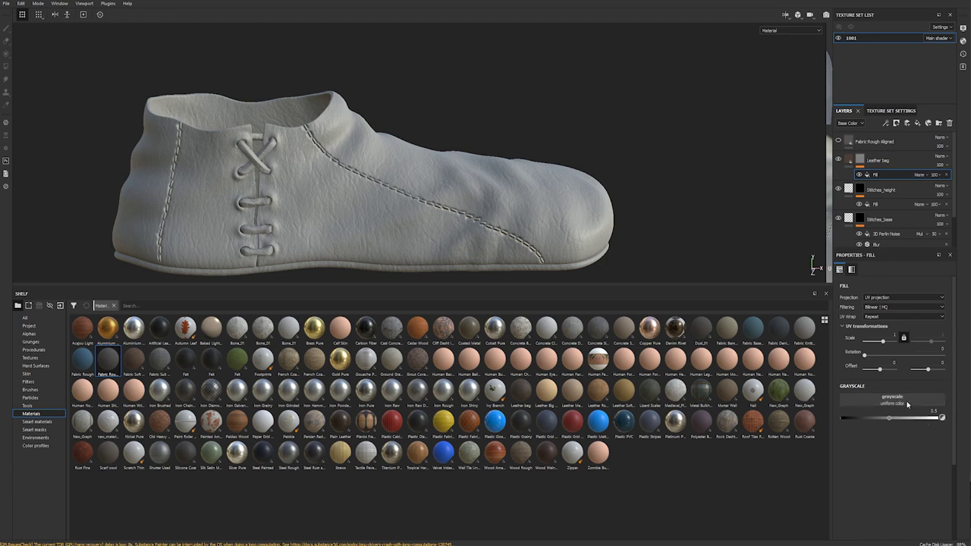
pyautogui.click(892, 397)
pyautogui.click(912, 408)
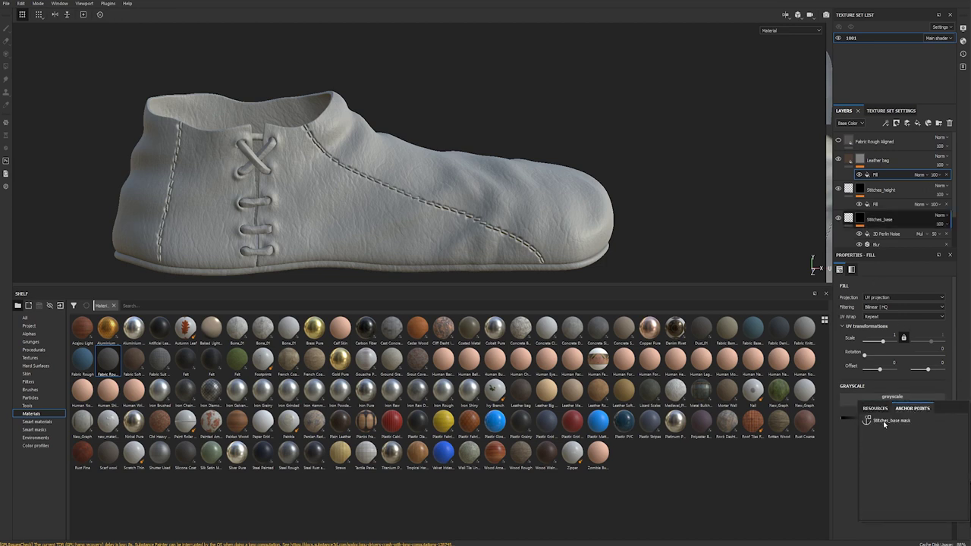
pyautogui.click(888, 423)
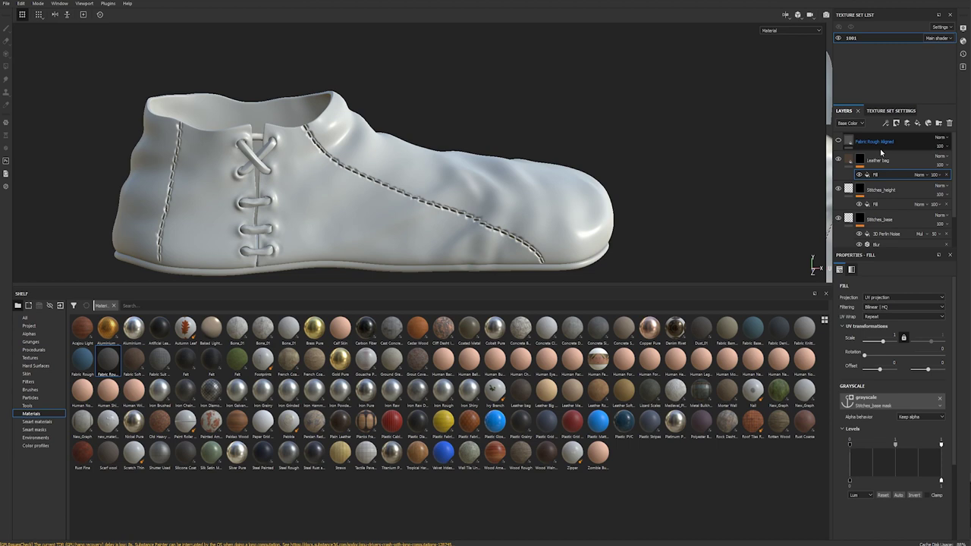
# Step: Inspect the Leather bag mask in the viewport, then return to the material view
pyautogui.keyDown('alt'); pyautogui.click(855, 161); pyautogui.keyUp('alt')
pyautogui.scroll(5, 432, 215)
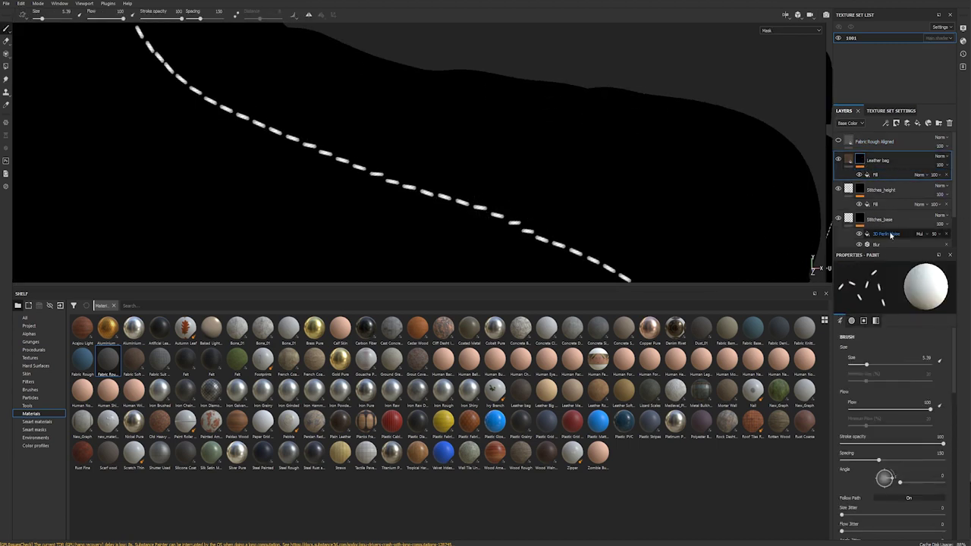
pyautogui.scroll(3, 417, 162)
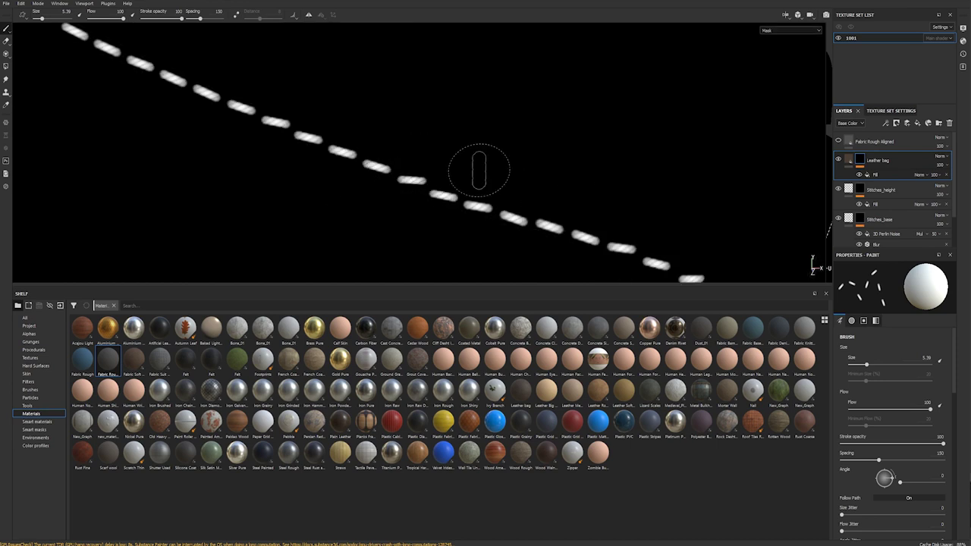
pyautogui.click(877, 176)
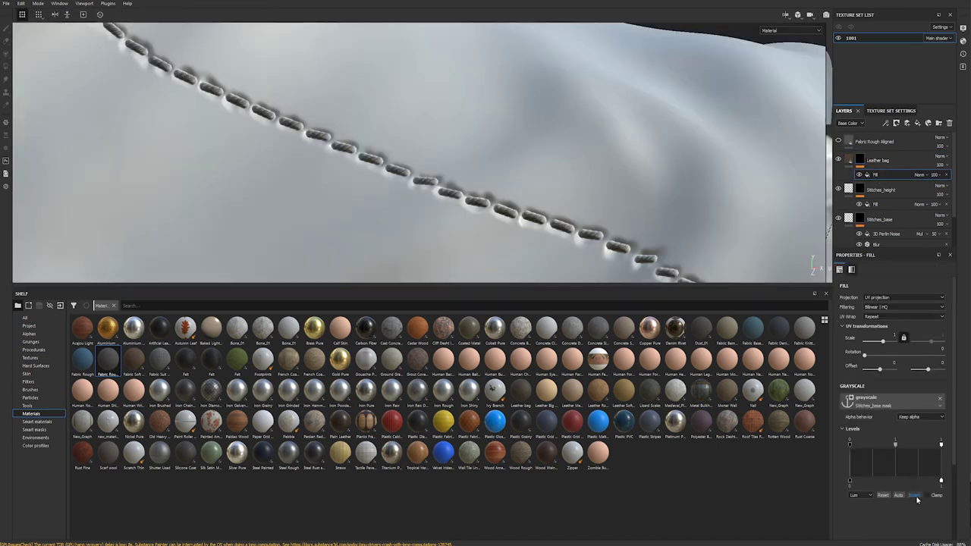
pyautogui.click(860, 159)
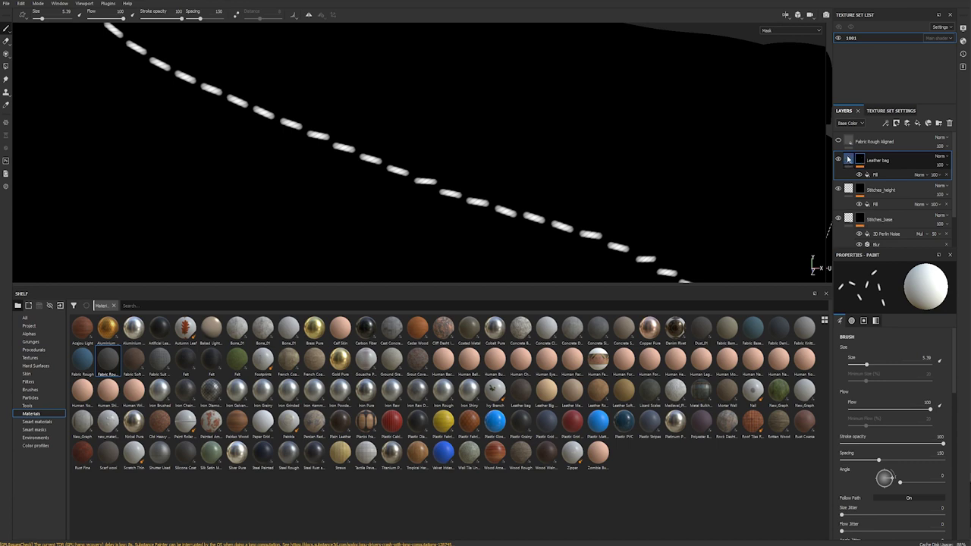
pyautogui.click(850, 160)
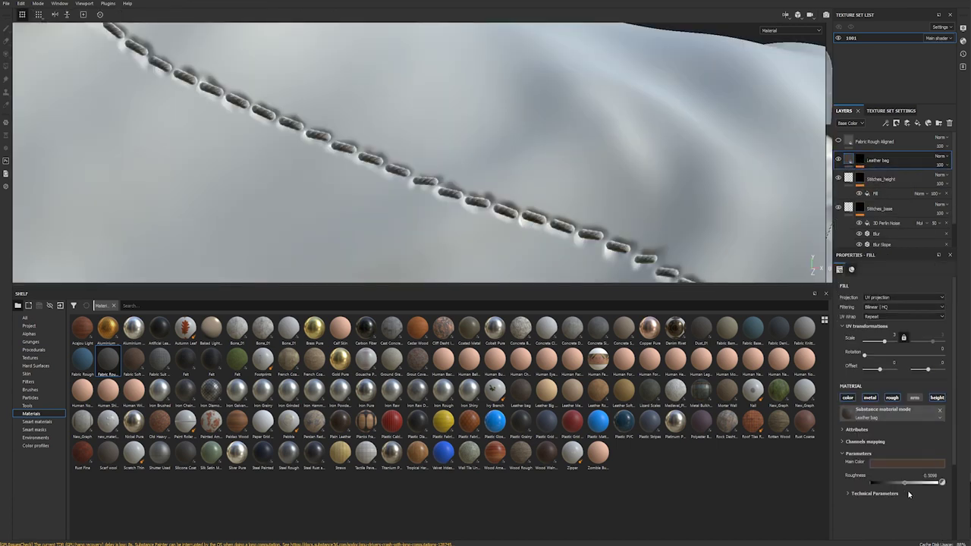
# Step: Invert the Leather bag mask's fill so the stitches are excluded from the leather
pyautogui.click(859, 159)
pyautogui.click(873, 175)
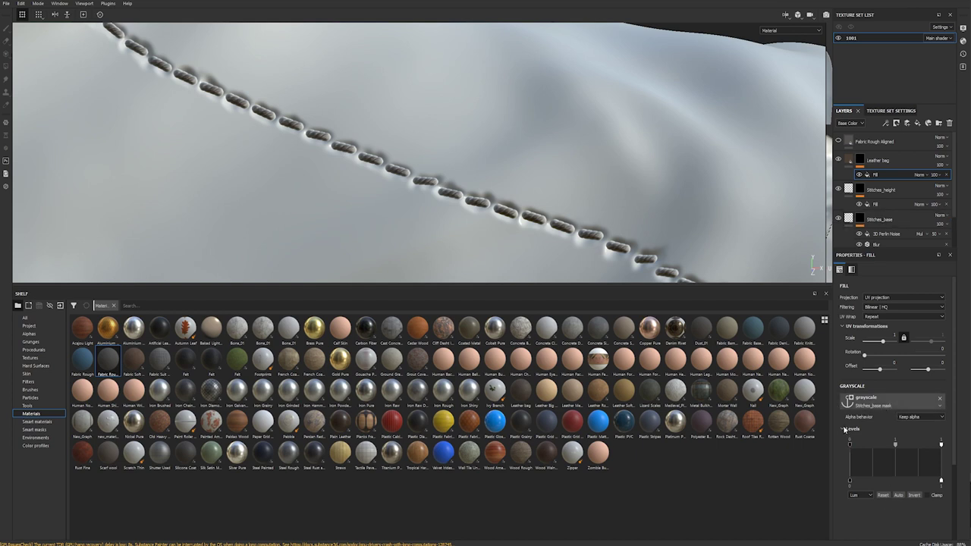
pyautogui.click(916, 494)
pyautogui.click(917, 495)
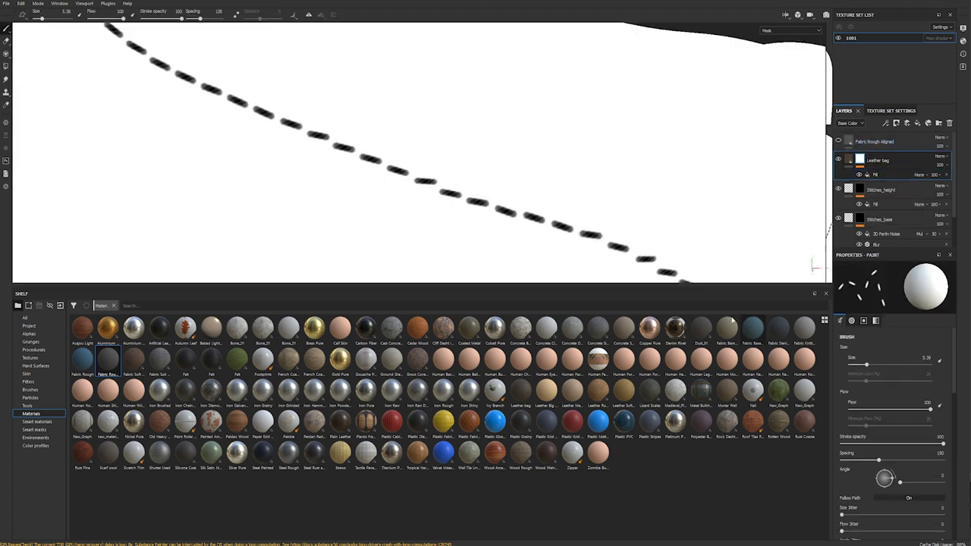
# Step: Drag the Levels midpoint left to sharpen and darken the stitch holes
pyautogui.keyDown('alt'); pyautogui.click(860, 160); pyautogui.keyUp('alt')
pyautogui.click(883, 175)
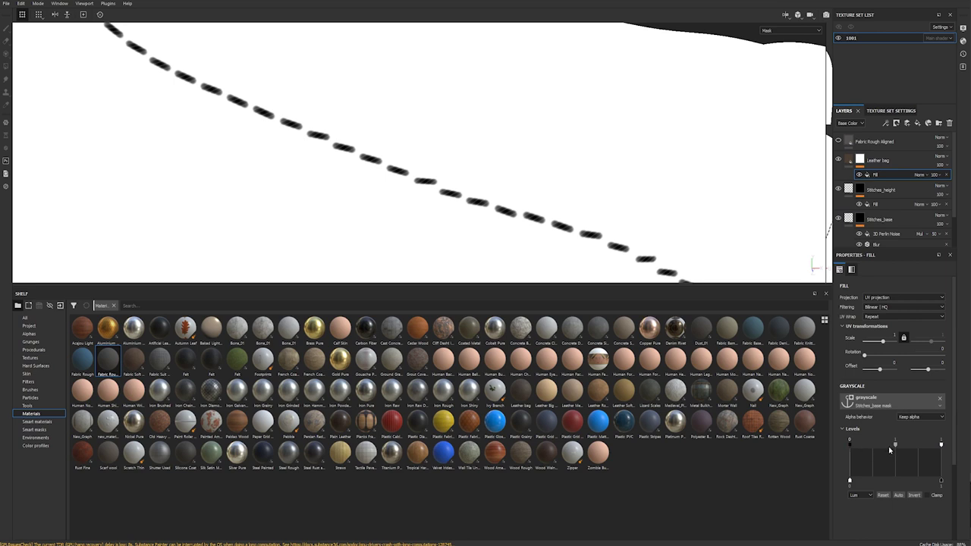
pyautogui.moveTo(890, 450); pyautogui.dragTo(850, 447)
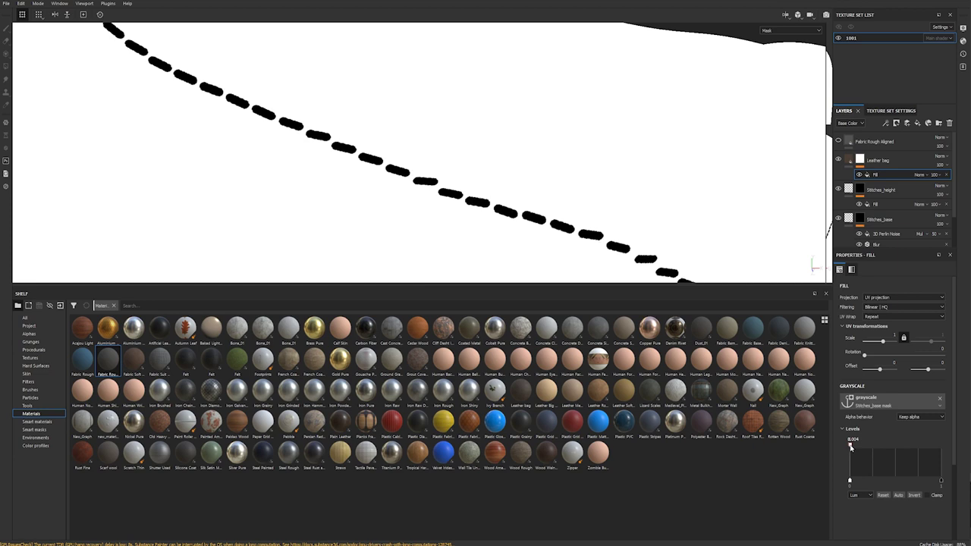
pyautogui.click(848, 160)
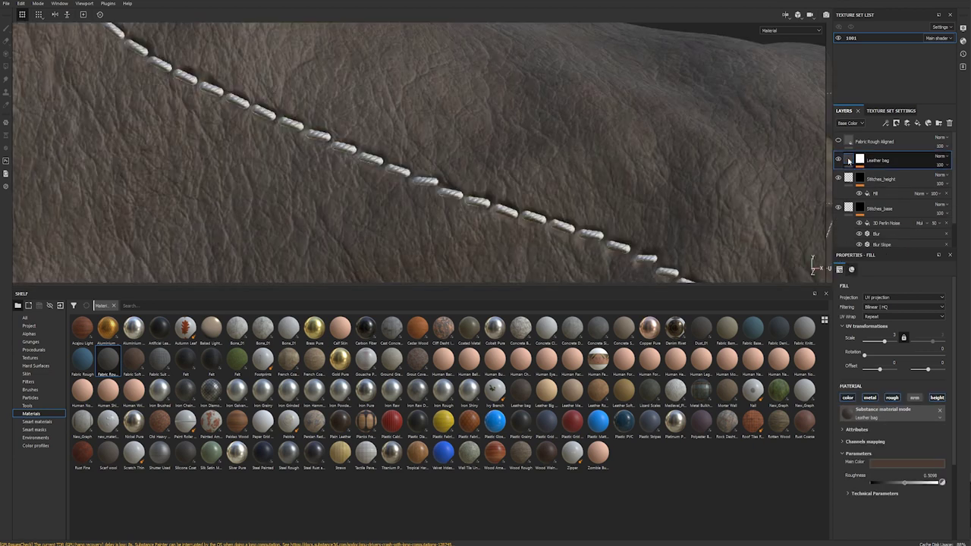
pyautogui.scroll(-3, 405, 197)
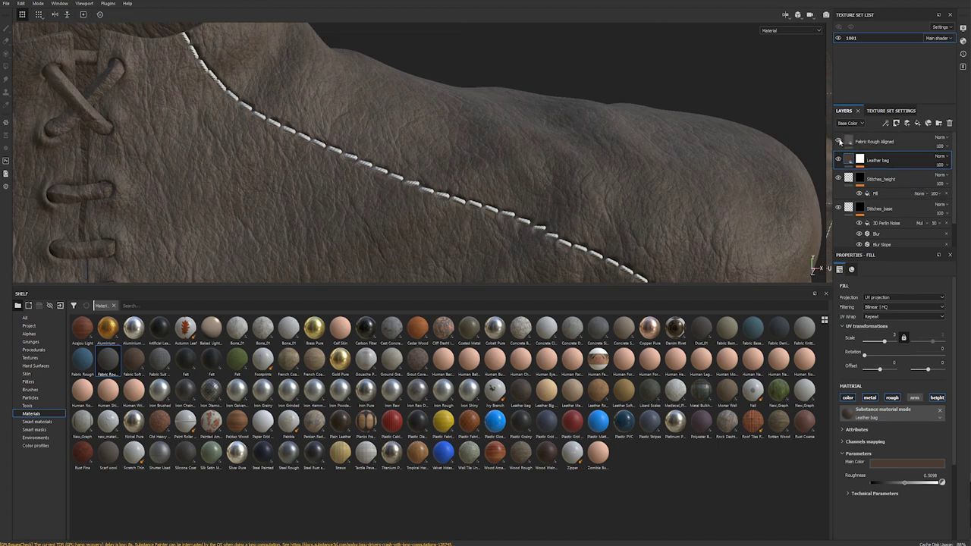
# Step: Give Fabric Rough Aligned a black mask with a fill sourced from the stitch anchor
pyautogui.click(863, 139)
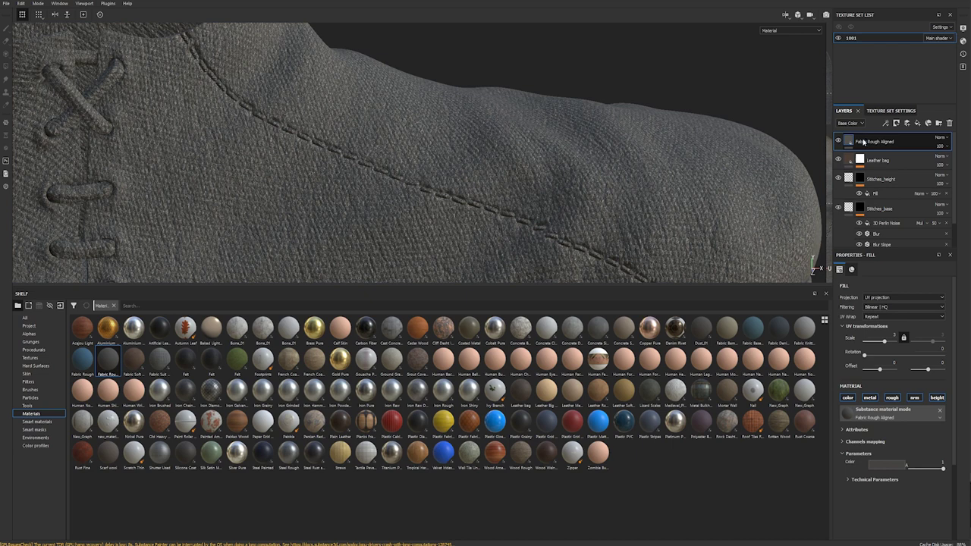
pyautogui.rightClick(863, 141)
pyautogui.click(894, 152)
pyautogui.rightClick(858, 141)
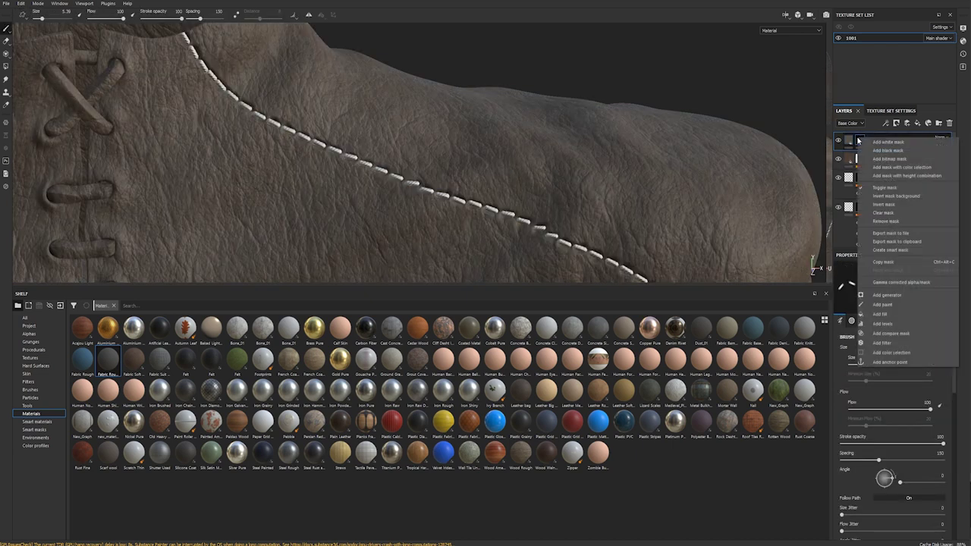
pyautogui.click(883, 314)
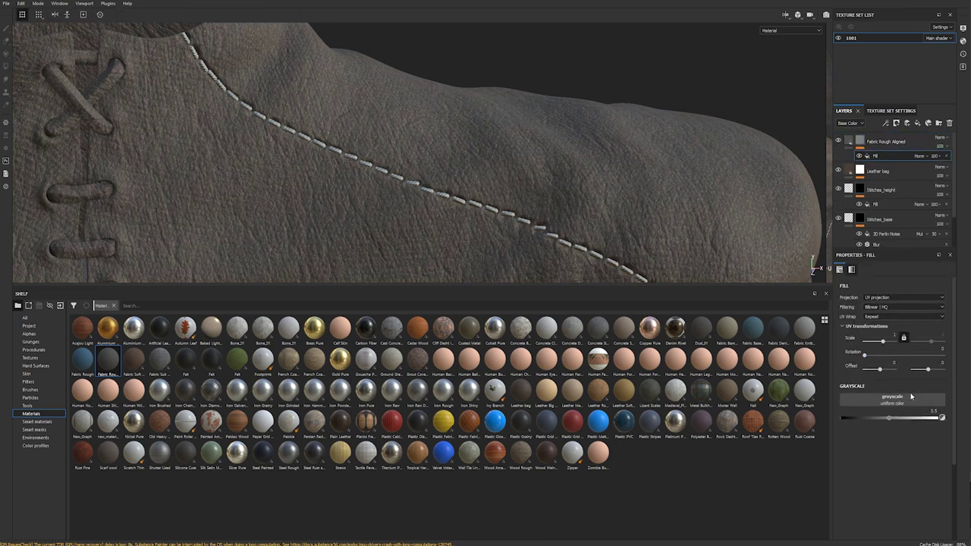
pyautogui.click(911, 396)
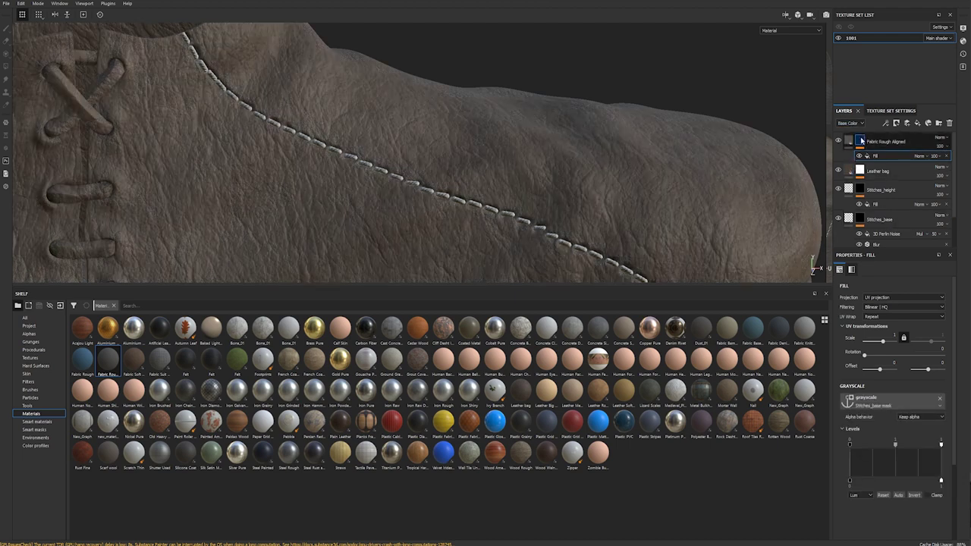
pyautogui.keyDown('alt'); pyautogui.click(860, 140); pyautogui.keyUp('alt')
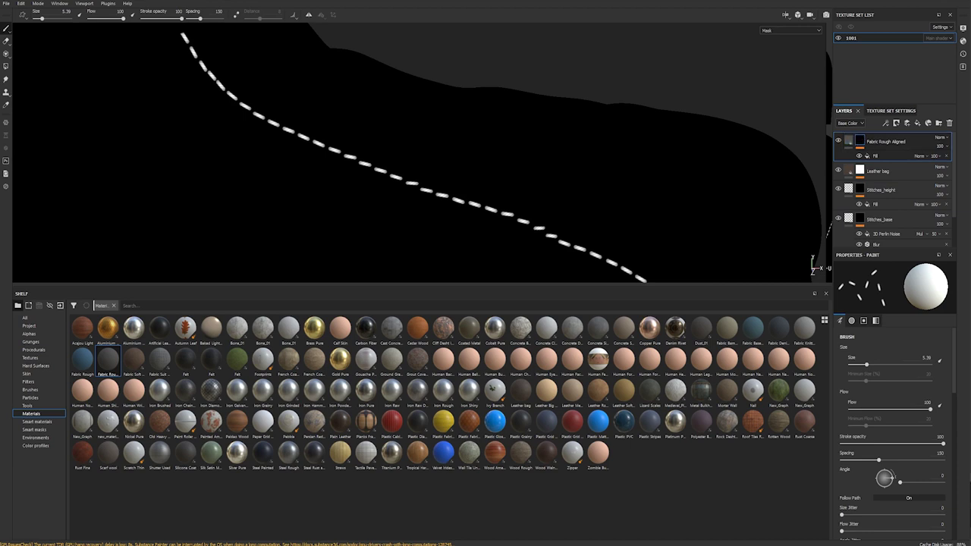
pyautogui.scroll(5, 449, 205)
pyautogui.click(848, 142)
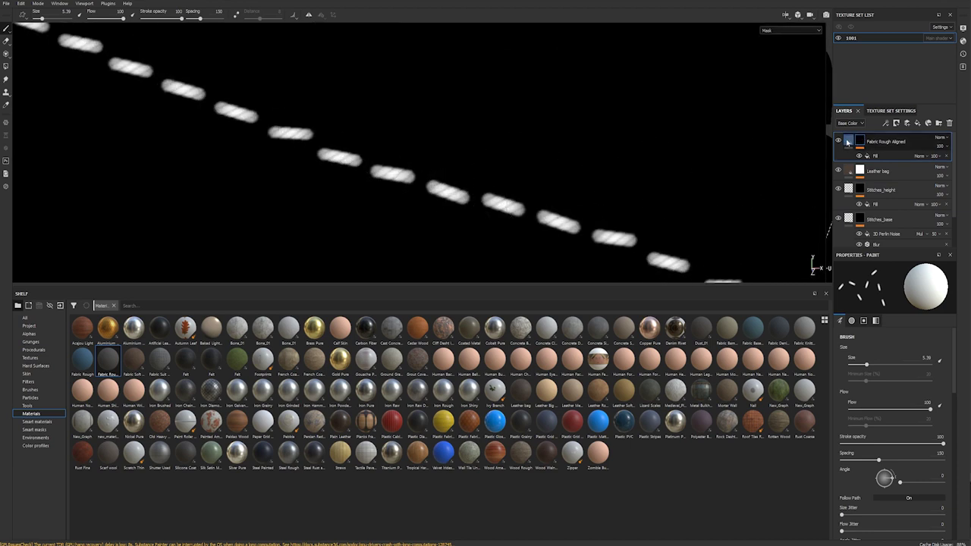
# Step: Tighten the fabric mask's Levels black and white points for crisp, solid stitches
pyautogui.rightClick(859, 142)
pyautogui.click(877, 156)
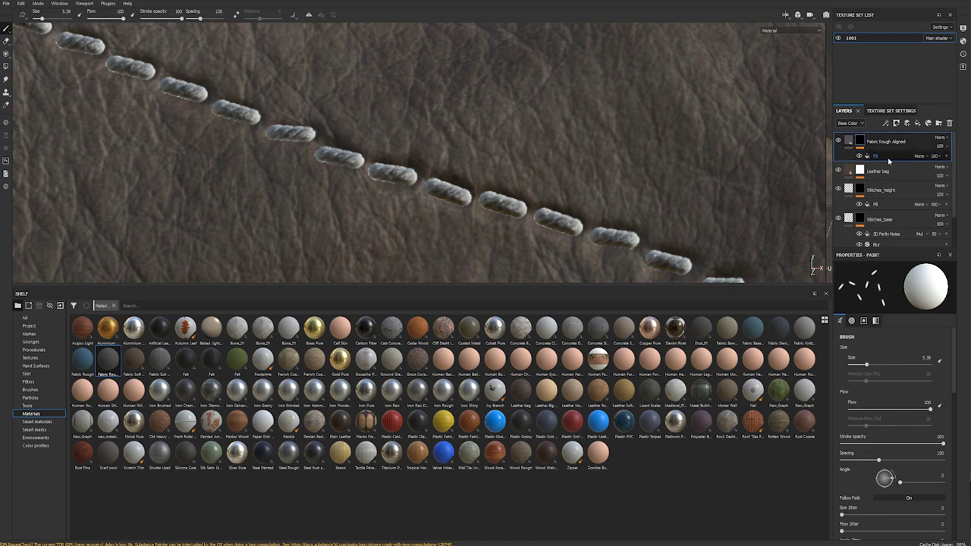
pyautogui.click(878, 156)
pyautogui.keyDown('alt'); pyautogui.click(859, 141); pyautogui.keyUp('alt')
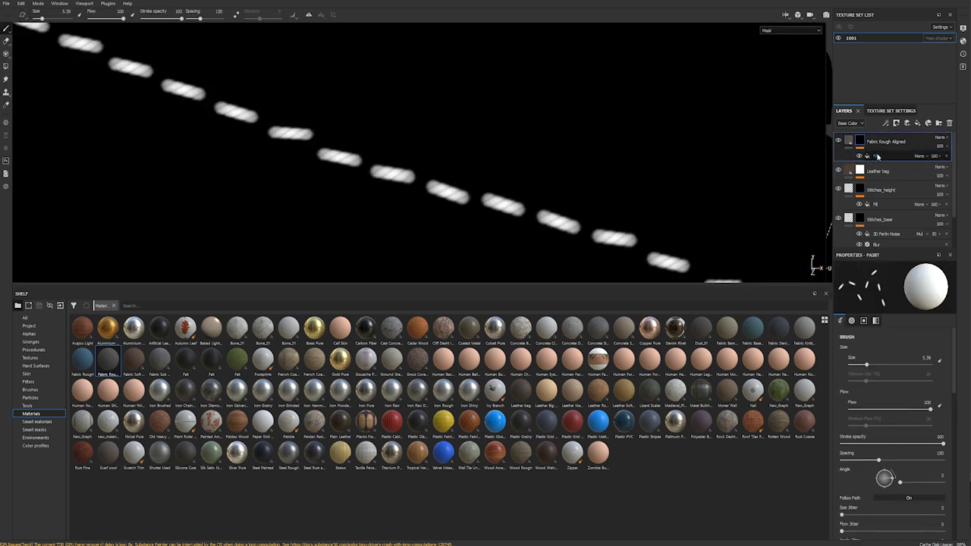
pyautogui.click(877, 156)
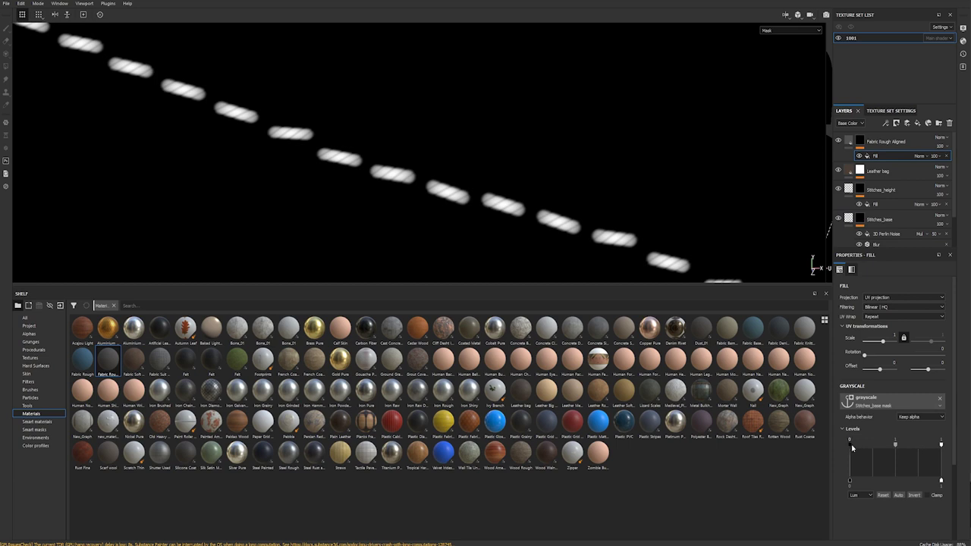
pyautogui.moveTo(852, 447); pyautogui.dragTo(853, 447)
pyautogui.moveTo(940, 447); pyautogui.dragTo(850, 451)
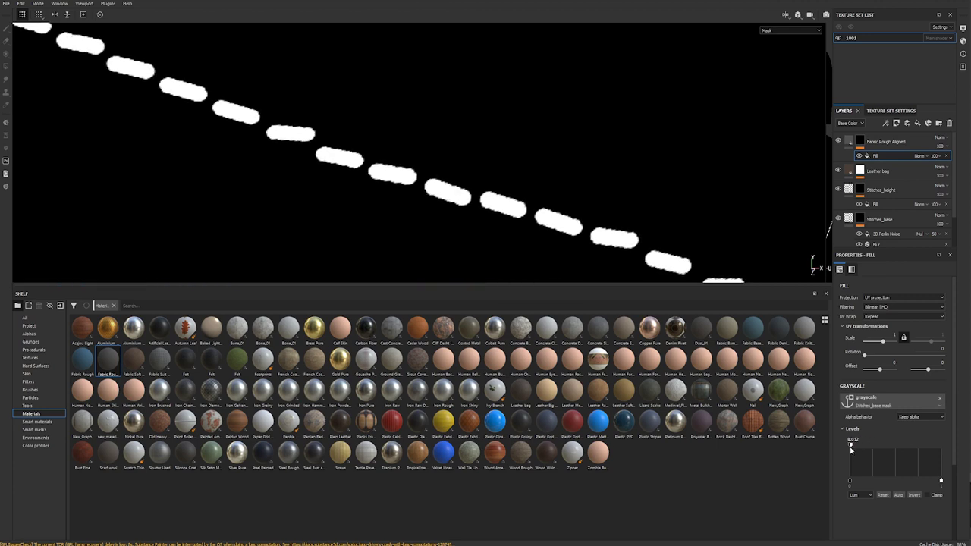
# Step: Return to the material view and orbit the shoe side-on to check the stitching
pyautogui.click(849, 142)
pyautogui.scroll(-10, 424, 178)
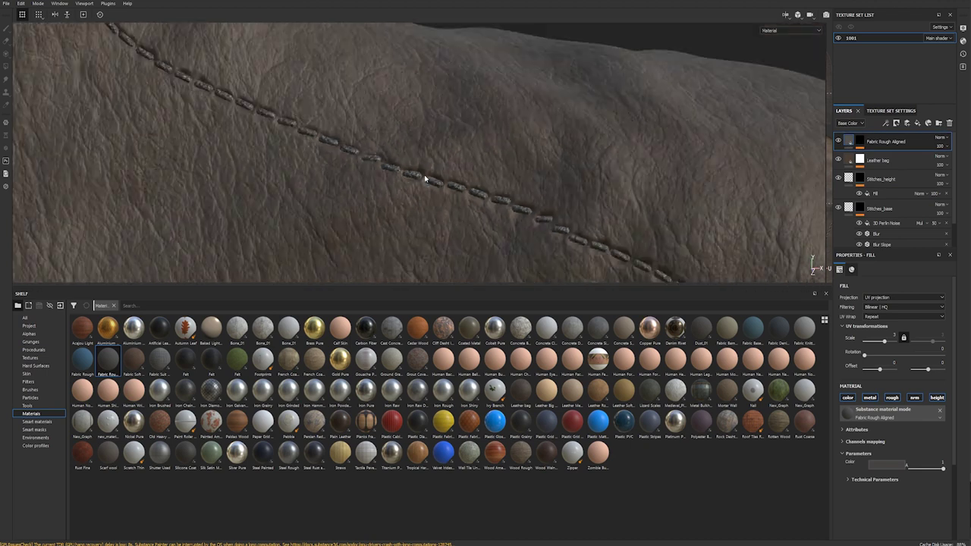
pyautogui.keyDown('alt'); pyautogui.moveTo(472, 172); pyautogui.dragTo(537, 184); pyautogui.keyUp('alt')
pyautogui.scroll(5, 537, 184)
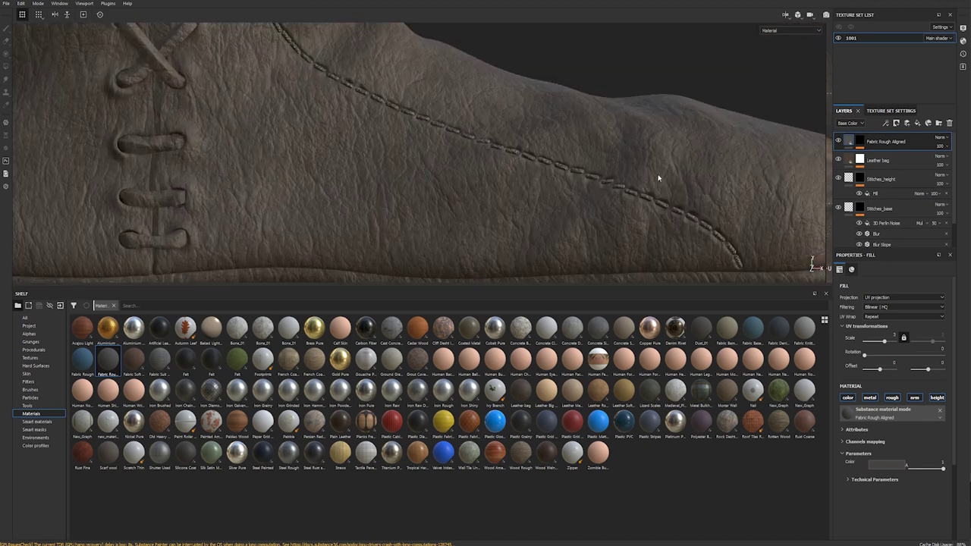
pyautogui.scroll(-2, 895, 227)
# Step: Paint a new dashed stitch row across the upper shoe's leather, on the Stitches_base mask's Paint effect
pyautogui.click(891, 237)
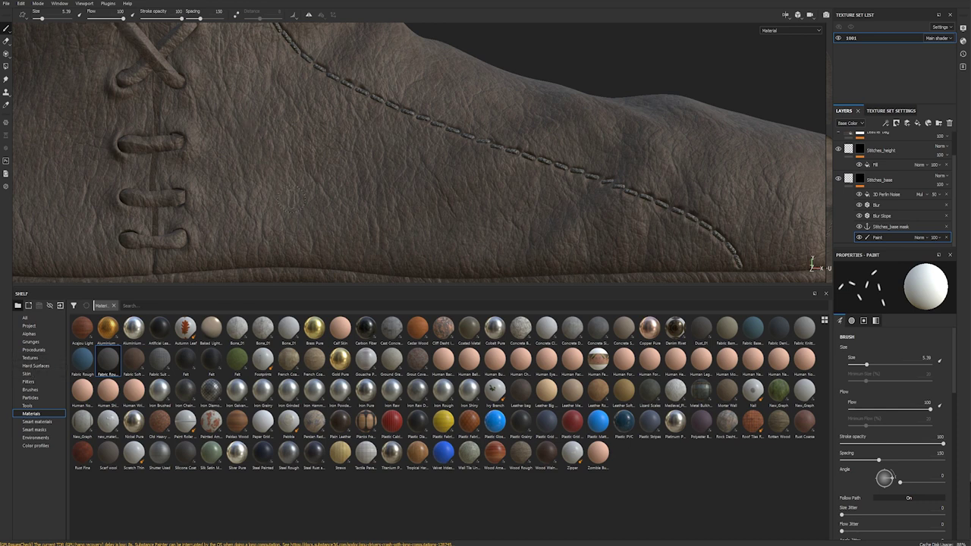
pyautogui.moveTo(244, 81)
pyautogui.mouseDown()
pyautogui.moveTo(292, 161)
pyautogui.moveTo(361, 208)
pyautogui.moveTo(449, 221)
pyautogui.moveTo(438, 141)
pyautogui.moveTo(334, 195)
pyautogui.moveTo(300, 196)
pyautogui.moveTo(252, 163)
pyautogui.moveTo(375, 120)
pyautogui.moveTo(470, 116)
pyautogui.mouseUp()
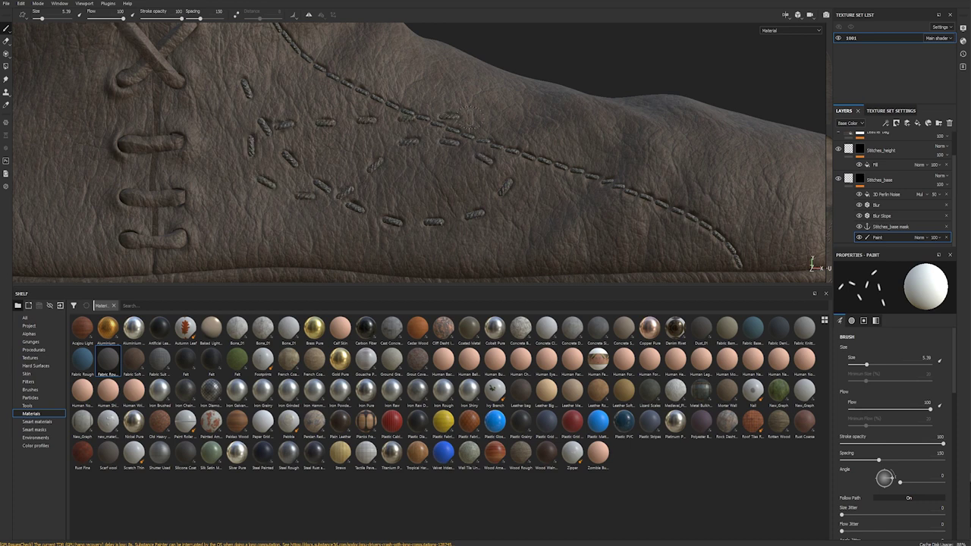